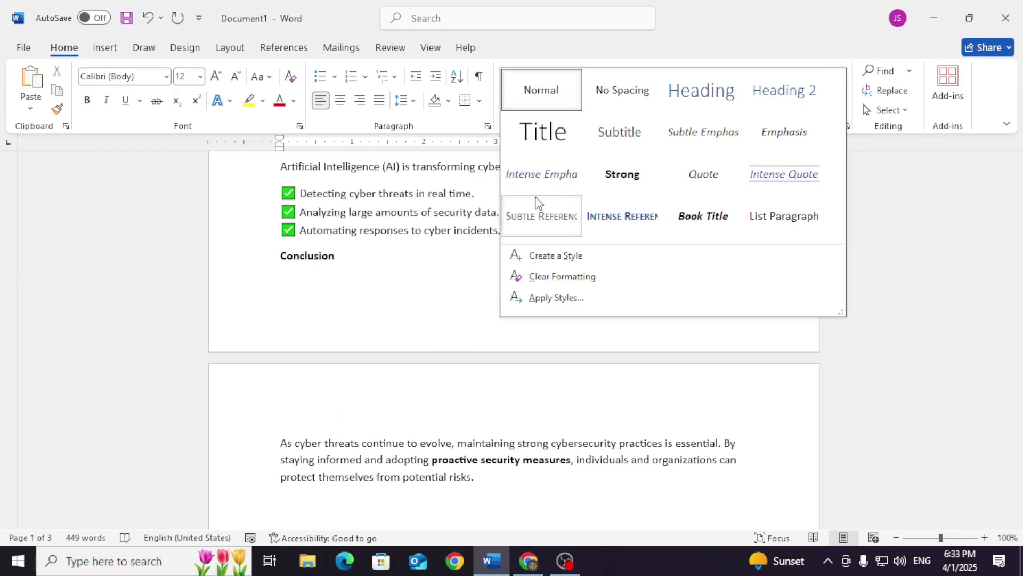
Look through the document's two articles, examining their titles, section headings, quotes and lists
{"action": "left_click", "coordinate": [666, 332]}
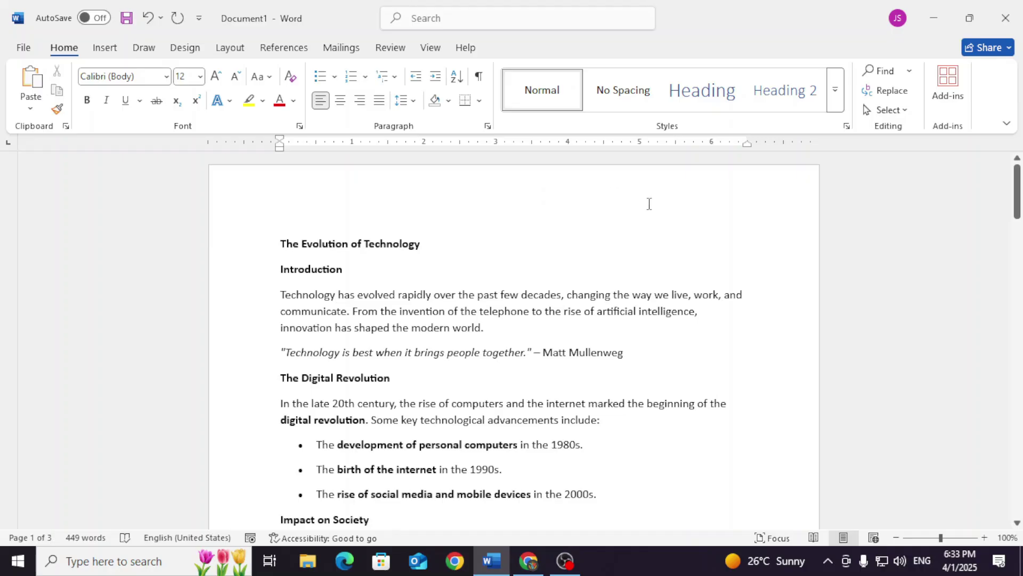
{"action": "scroll", "coordinate": [388, 254], "scroll_direction": "down", "scroll_amount": 7}
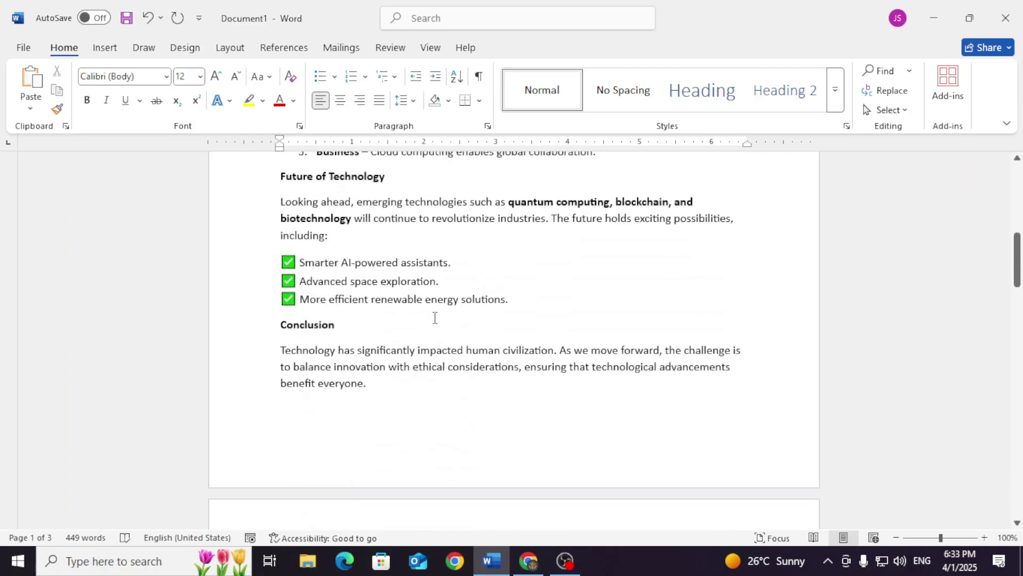
{"action": "scroll", "coordinate": [434, 318], "scroll_direction": "up", "scroll_amount": 6}
{"action": "scroll", "coordinate": [416, 352], "scroll_direction": "down", "scroll_amount": 6}
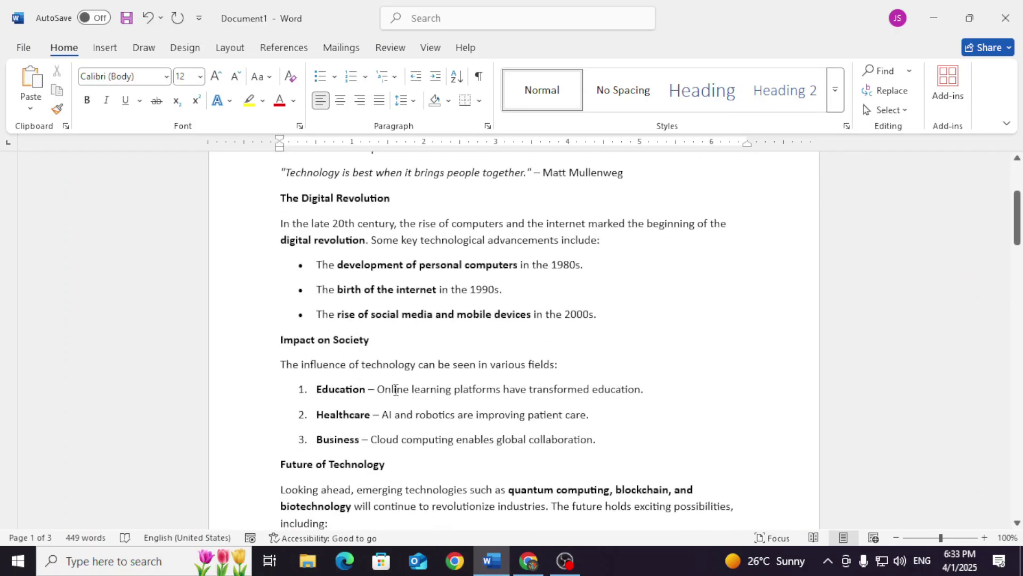
{"action": "scroll", "coordinate": [395, 389], "scroll_direction": "up", "scroll_amount": 3}
{"action": "scroll", "coordinate": [416, 266], "scroll_direction": "down", "scroll_amount": 10}
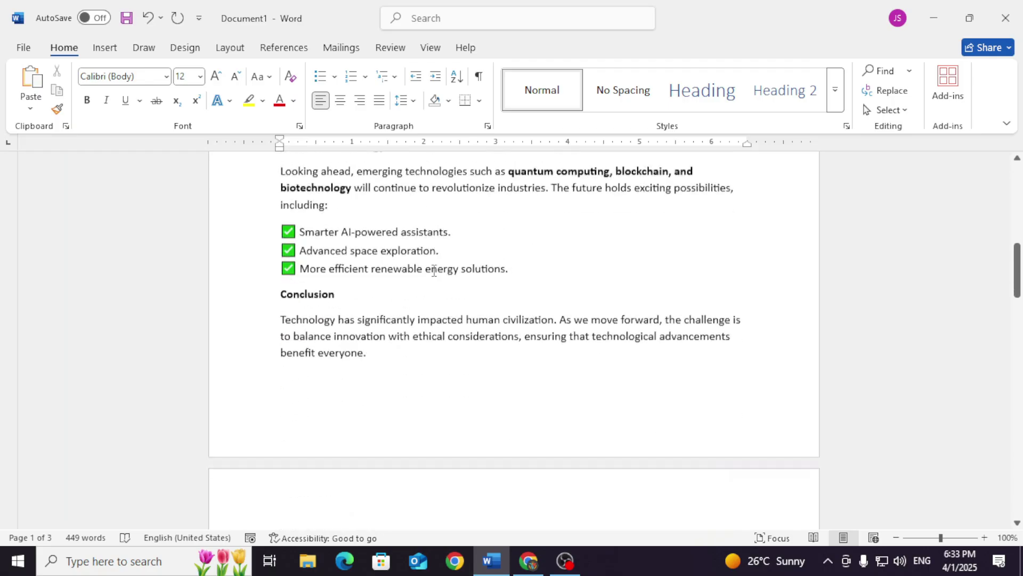
{"action": "scroll", "coordinate": [400, 245], "scroll_direction": "down", "scroll_amount": 10}
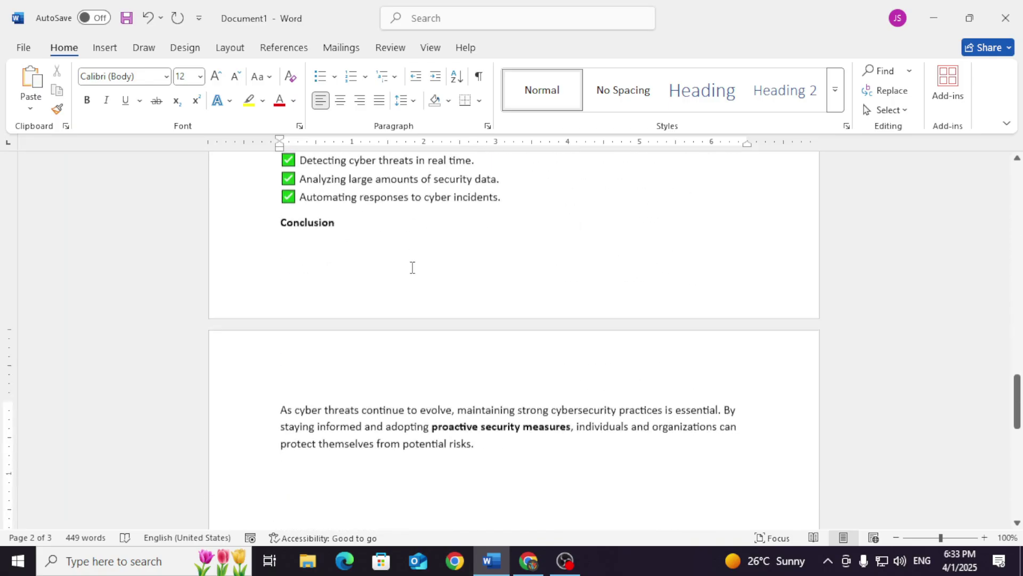
{"action": "scroll", "coordinate": [419, 276], "scroll_direction": "up", "scroll_amount": 20}
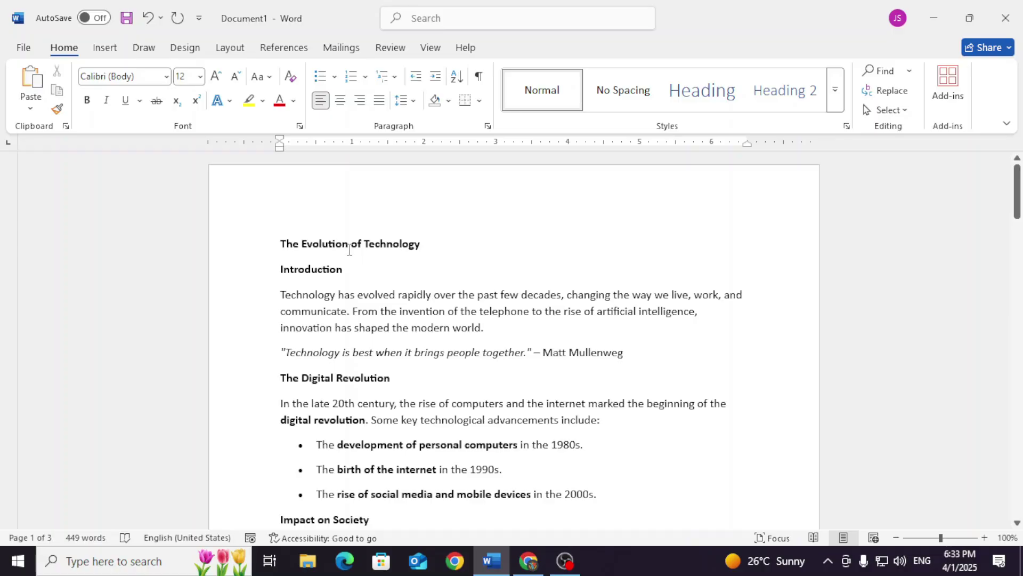
{"action": "left_click", "coordinate": [273, 224]}
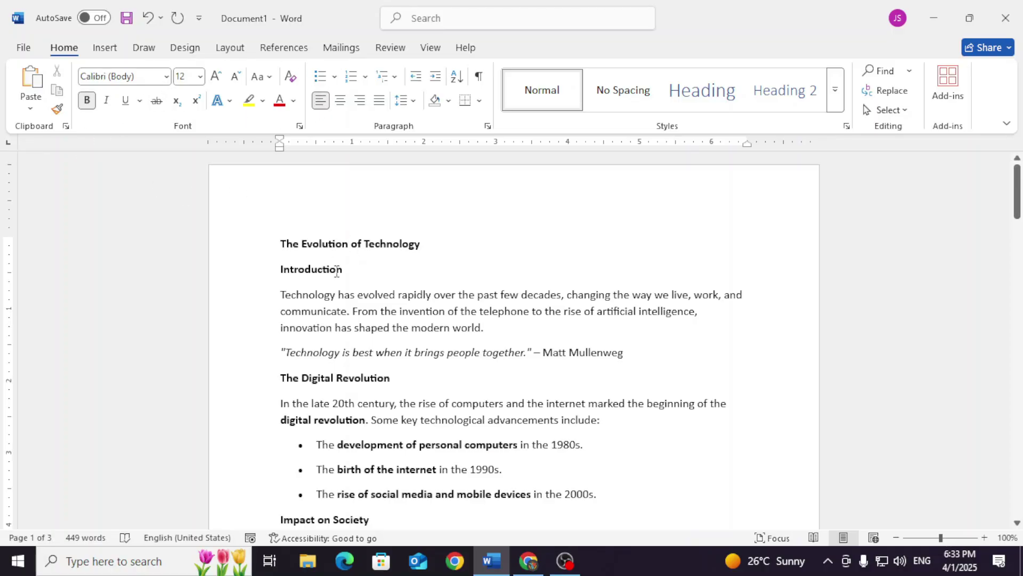
{"action": "left_click", "coordinate": [375, 348]}
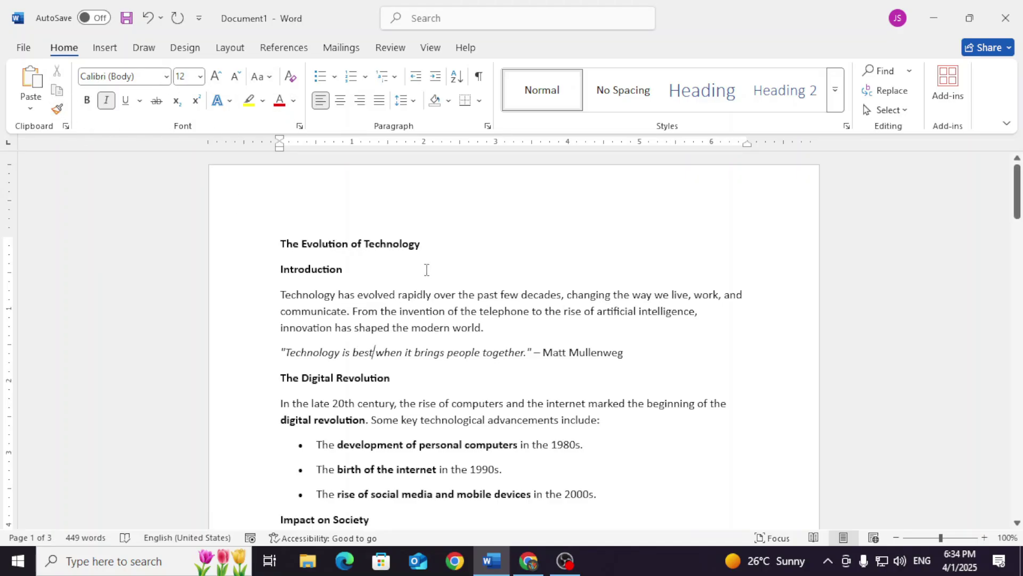
{"action": "scroll", "coordinate": [590, 393], "scroll_direction": "down", "scroll_amount": 8}
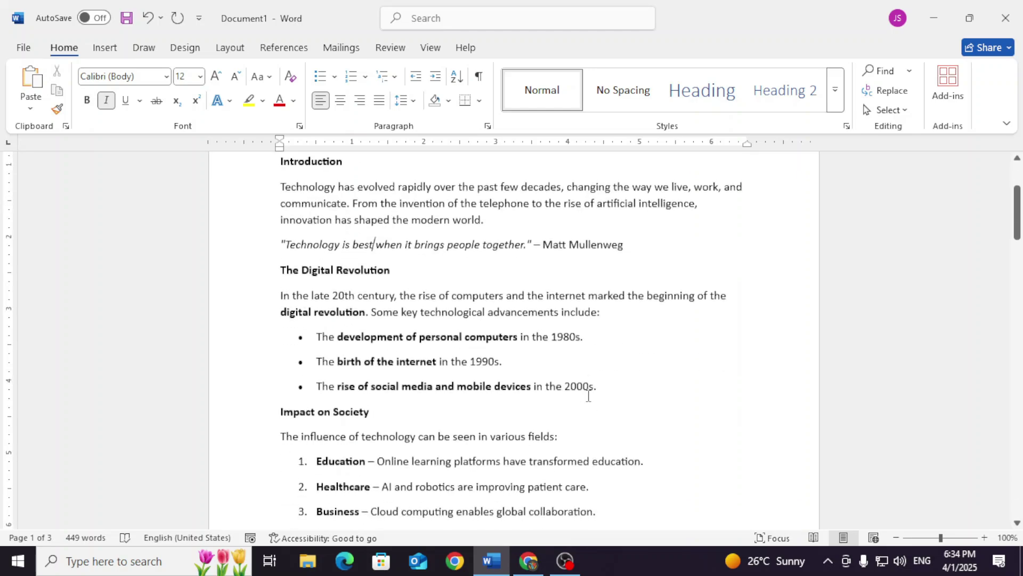
{"action": "scroll", "coordinate": [591, 393], "scroll_direction": "up", "scroll_amount": 7}
{"action": "scroll", "coordinate": [591, 393], "scroll_direction": "up", "scroll_amount": 1}
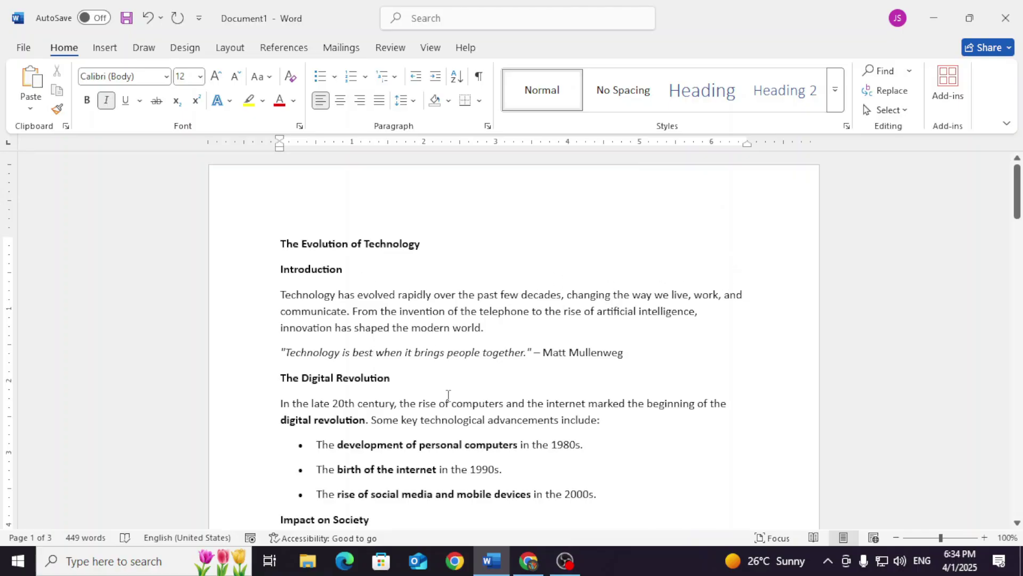
{"action": "scroll", "coordinate": [448, 396], "scroll_direction": "down", "scroll_amount": 5}
{"action": "scroll", "coordinate": [366, 279], "scroll_direction": "up", "scroll_amount": 4}
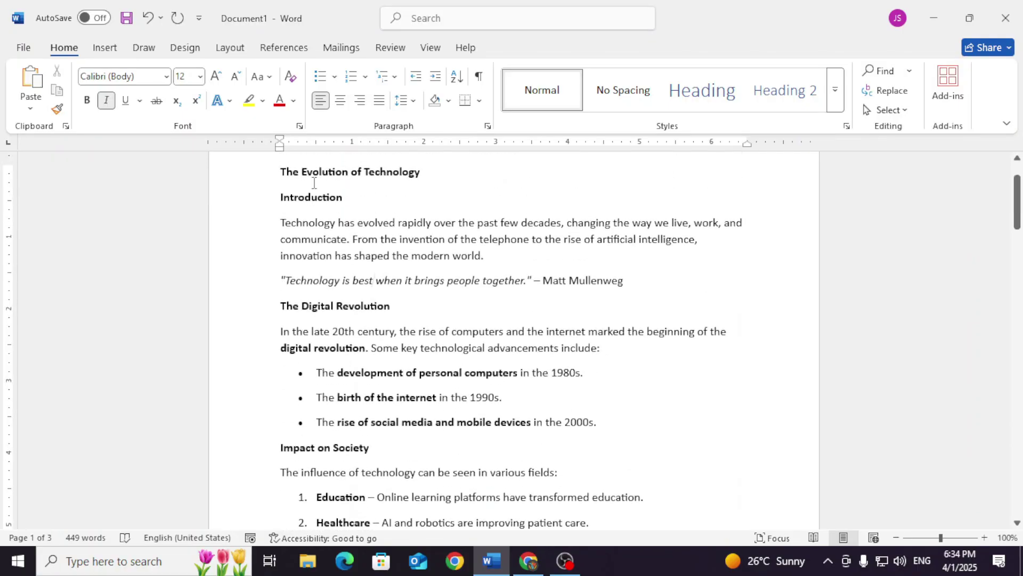
Apply the Title style to the first article's title, "The Evolution of Technology"
{"action": "left_click_drag", "start_coordinate": [434, 173], "coordinate": [264, 165]}
{"action": "left_click", "coordinate": [836, 104]}
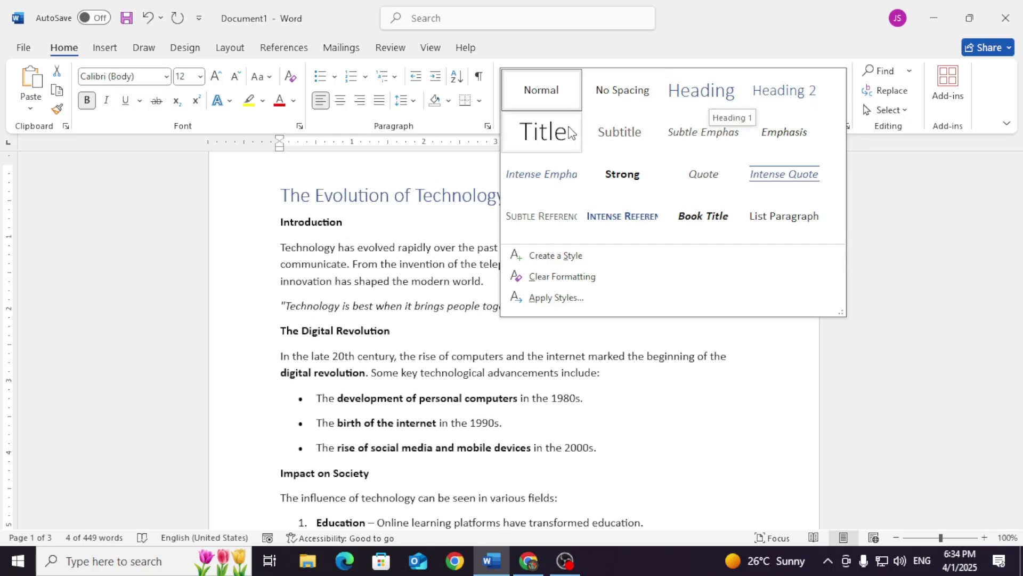
{"action": "key", "text": "Escape"}
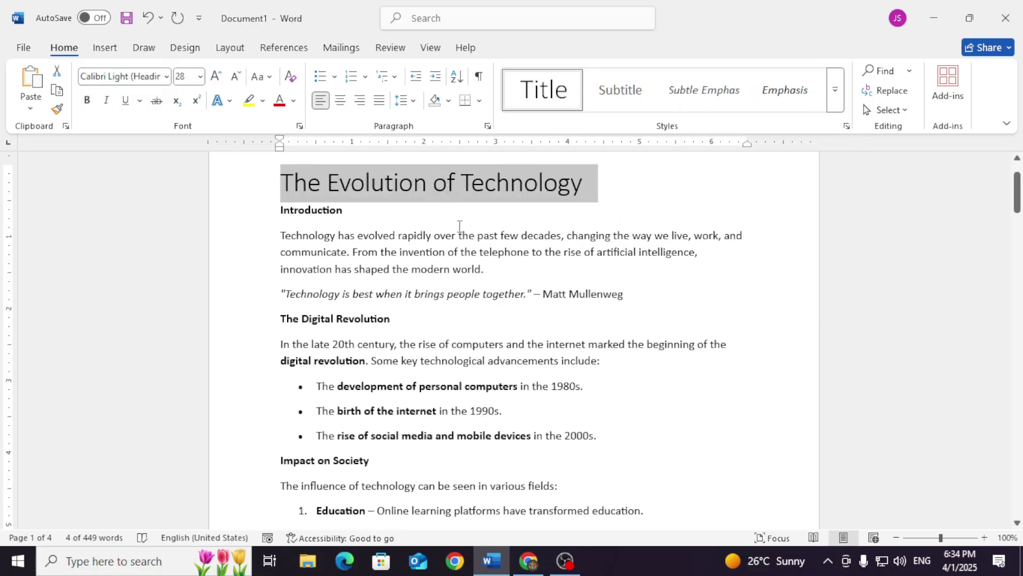
Apply the Title style to the second article's title, "The Importance of Cybersecurity in the Digital Age"
{"action": "scroll", "coordinate": [497, 432], "scroll_direction": "down", "scroll_amount": 10}
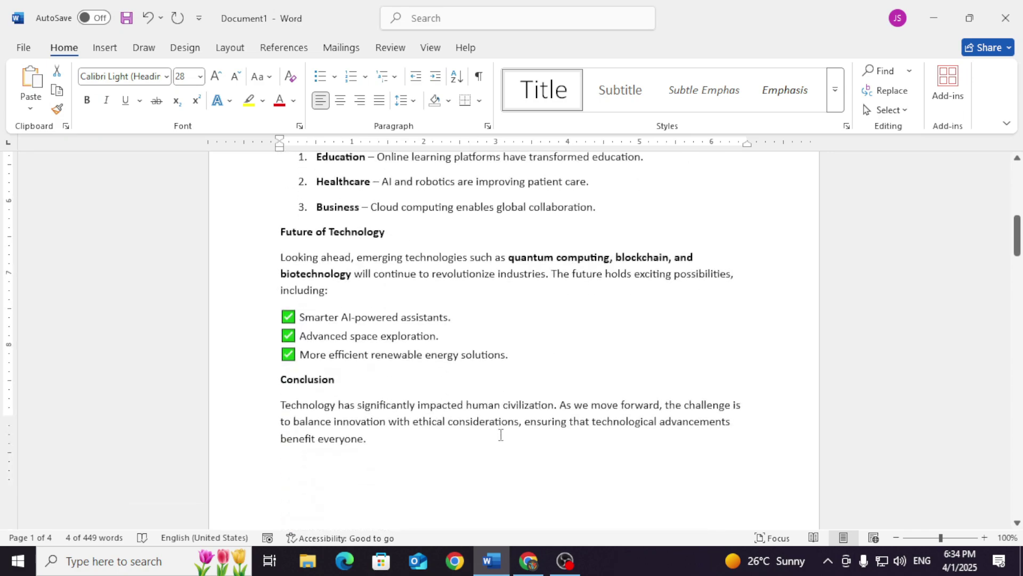
{"action": "scroll", "coordinate": [530, 410], "scroll_direction": "down", "scroll_amount": 7}
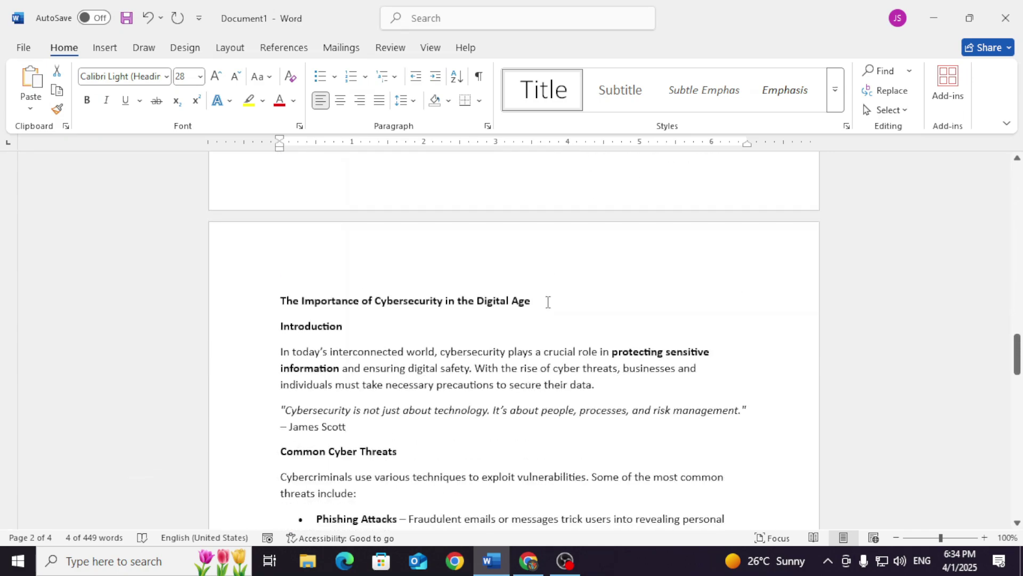
{"action": "left_click_drag", "start_coordinate": [548, 302], "coordinate": [281, 299]}
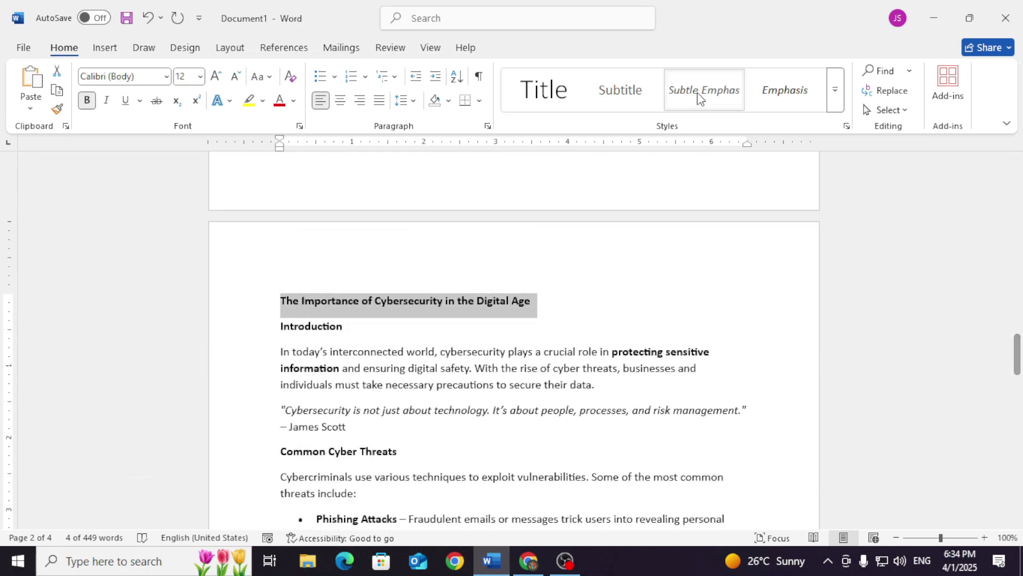
{"action": "left_click", "coordinate": [554, 92]}
{"action": "scroll", "coordinate": [571, 354], "scroll_direction": "down", "scroll_amount": 5}
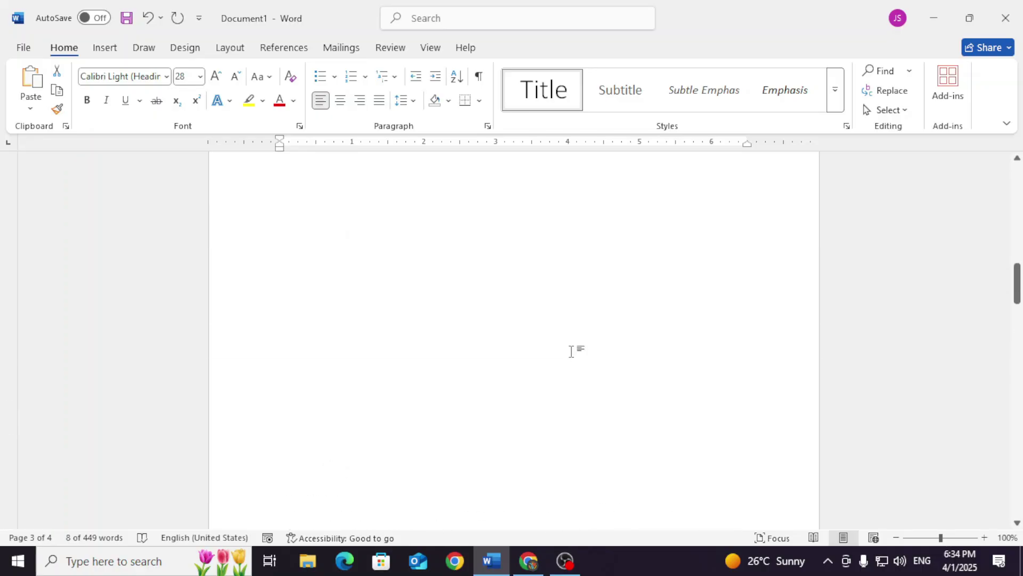
Apply the Heading 1 style to "Introduction" and "The Digital Revolution" in the technology article
{"action": "scroll", "coordinate": [571, 352], "scroll_direction": "up", "scroll_amount": 15}
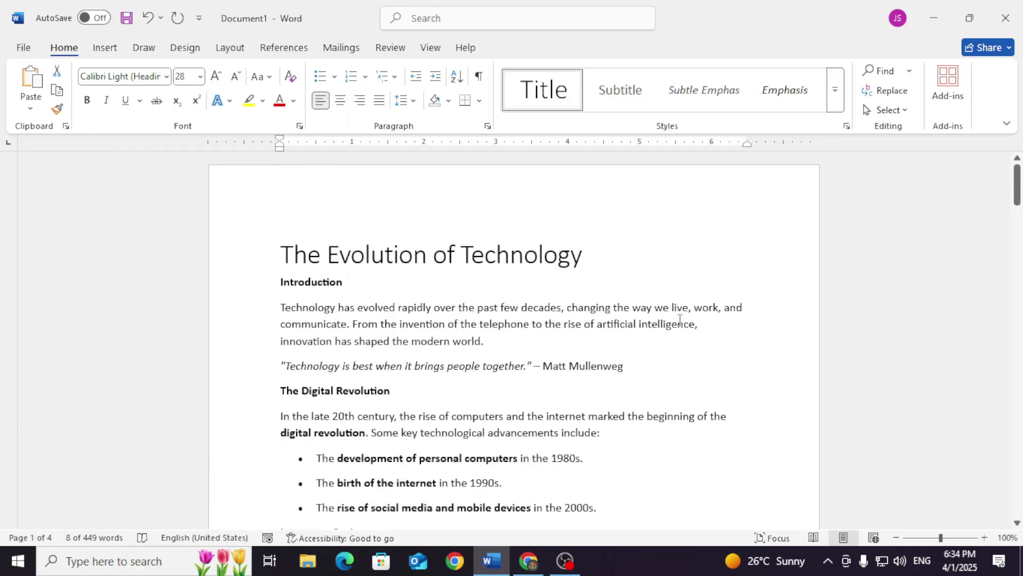
{"action": "left_click", "coordinate": [382, 287]}
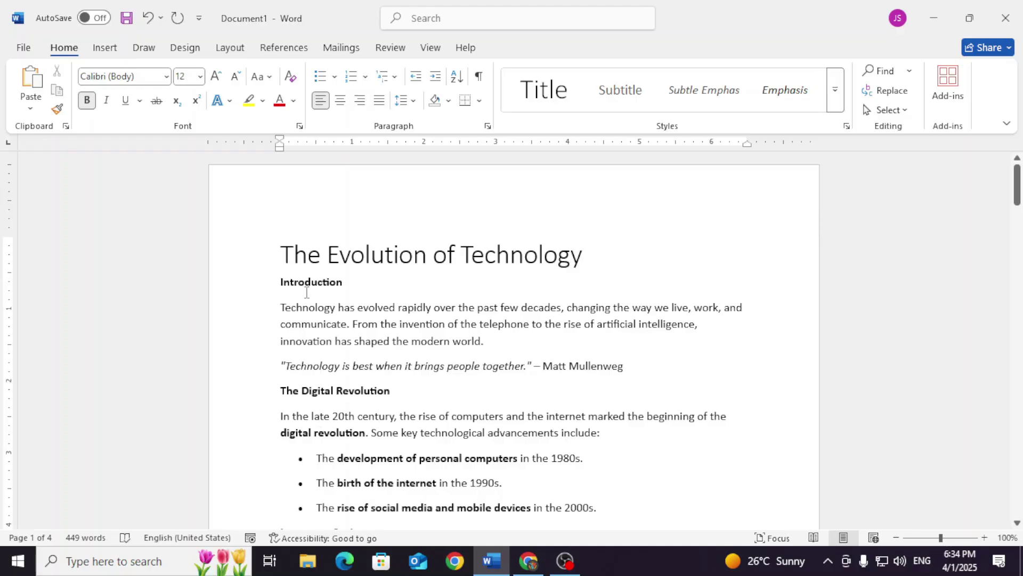
{"action": "left_click_drag", "start_coordinate": [350, 289], "coordinate": [279, 287]}
{"action": "left_click", "coordinate": [835, 91]}
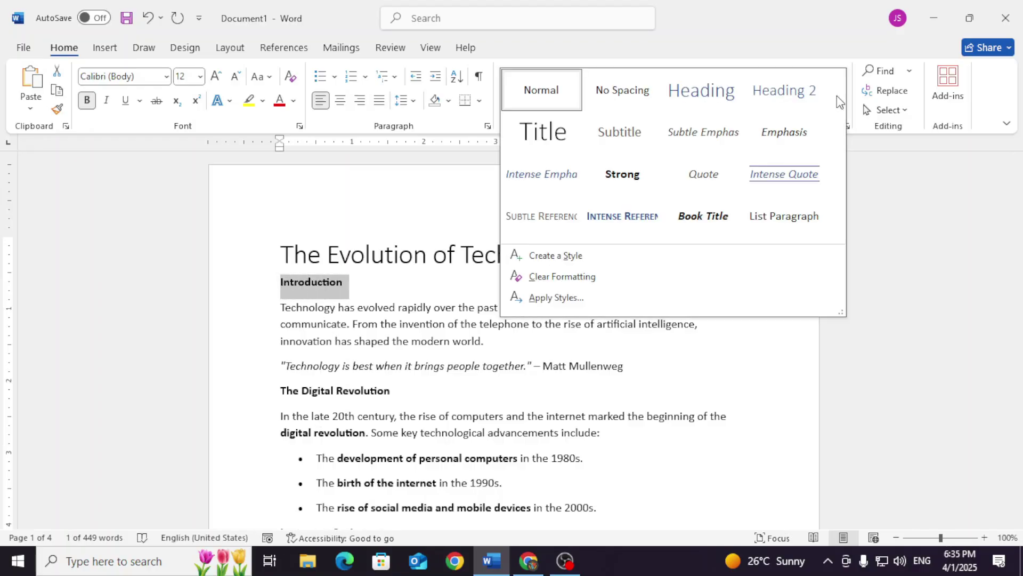
{"action": "left_click", "coordinate": [693, 93]}
{"action": "left_click_drag", "start_coordinate": [397, 413], "coordinate": [268, 414]}
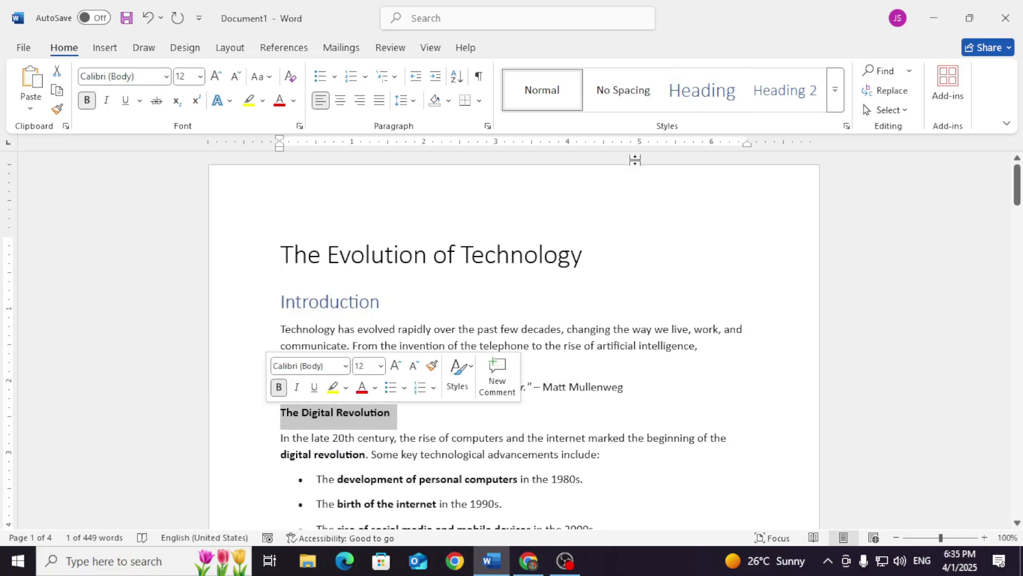
{"action": "left_click", "coordinate": [692, 105]}
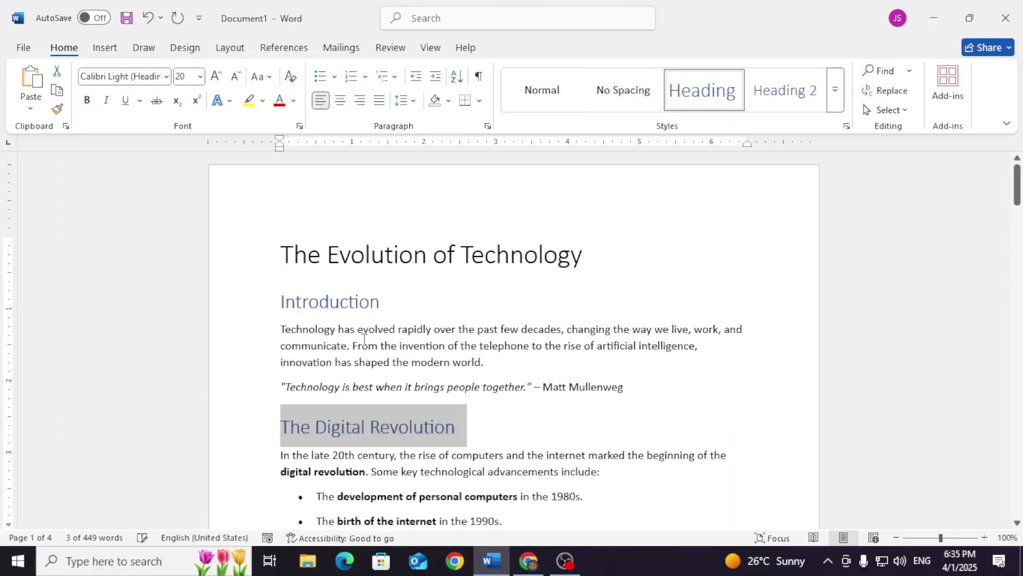
Apply the Heading 1 style to the "Impact on Society" and "Future of Technology" section headings
{"action": "scroll", "coordinate": [420, 432], "scroll_direction": "down", "scroll_amount": 4}
{"action": "scroll", "coordinate": [421, 433], "scroll_direction": "down", "scroll_amount": 1}
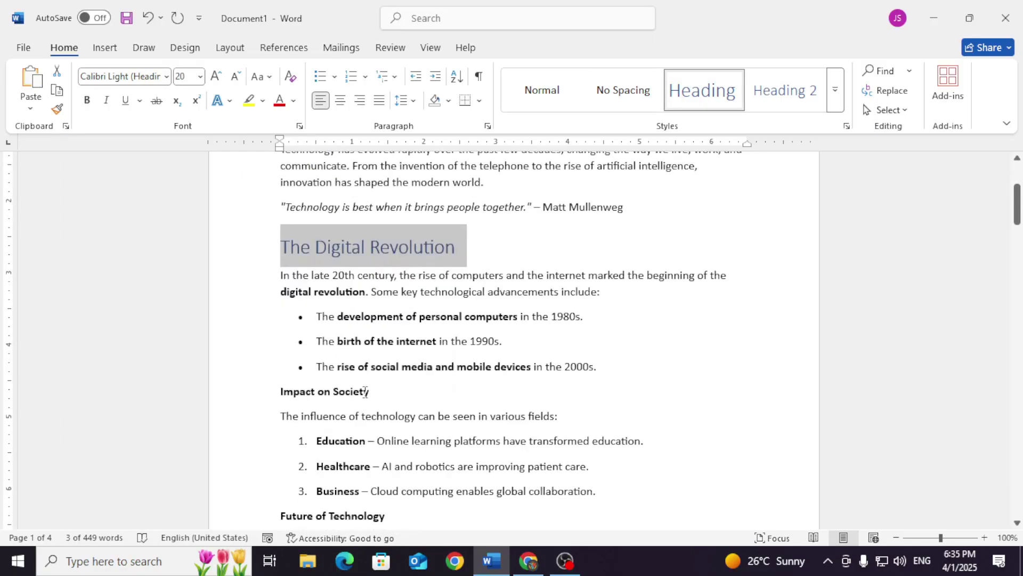
{"action": "left_click_drag", "start_coordinate": [376, 392], "coordinate": [278, 391]}
{"action": "left_click", "coordinate": [693, 99]}
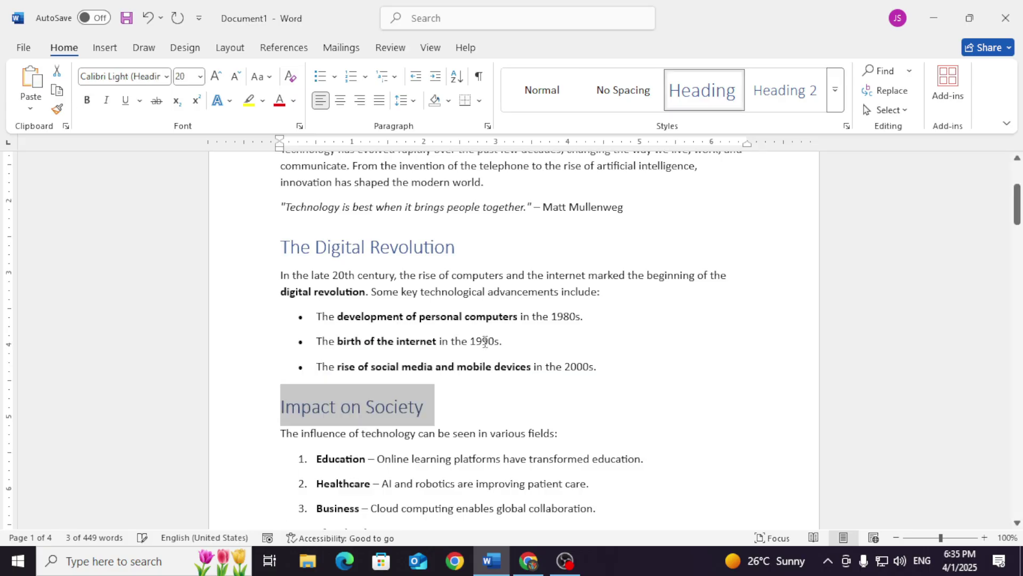
{"action": "scroll", "coordinate": [478, 351], "scroll_direction": "down", "scroll_amount": 3}
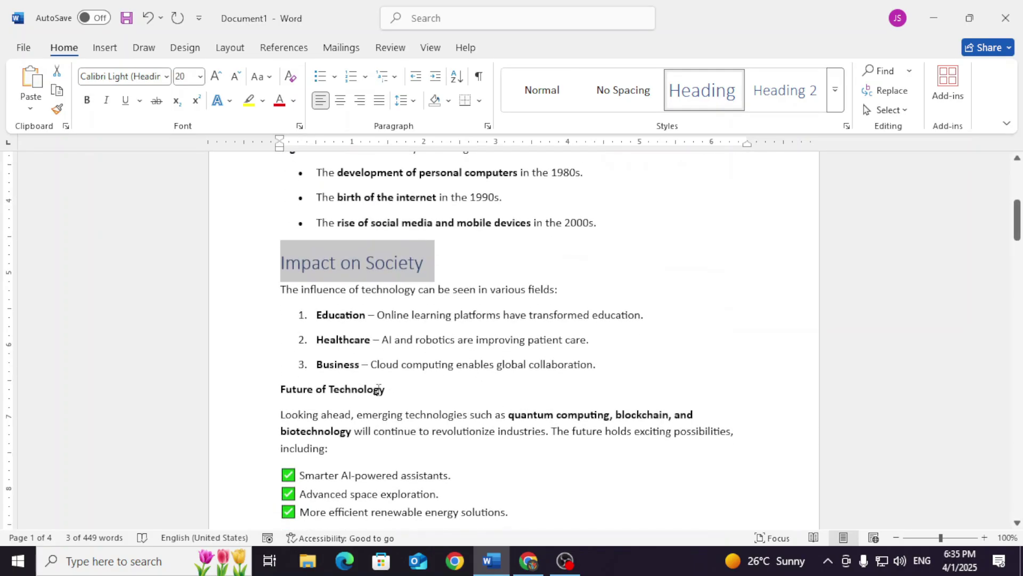
{"action": "left_click_drag", "start_coordinate": [392, 391], "coordinate": [279, 390]}
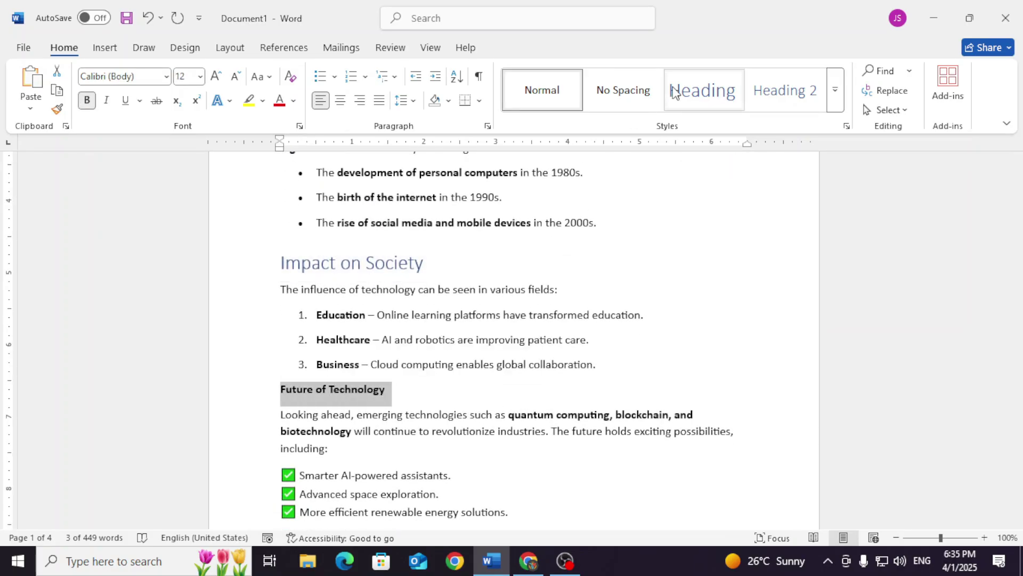
{"action": "left_click", "coordinate": [693, 101]}
{"action": "left_click", "coordinate": [706, 104]}
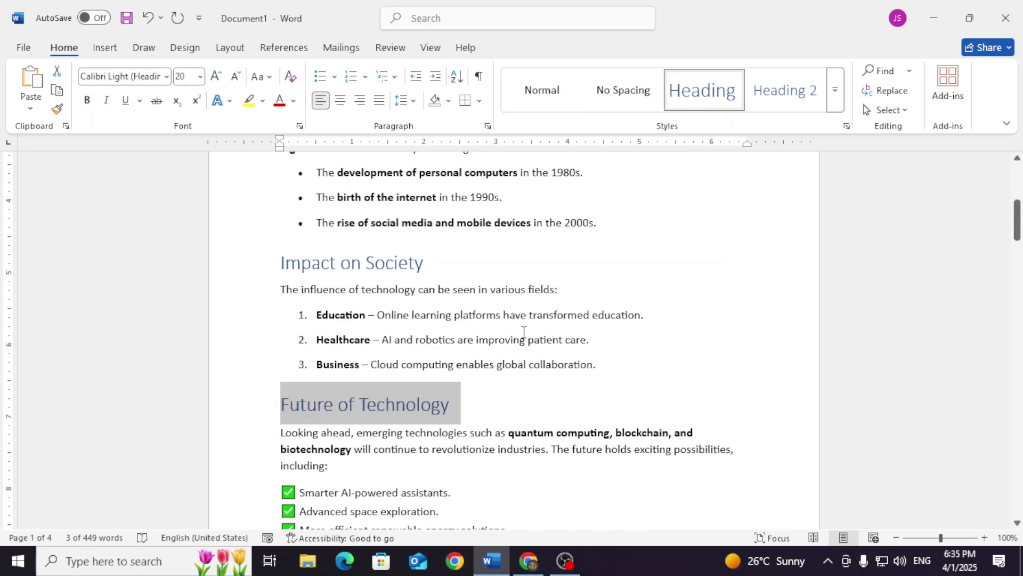
Apply the Heading 2 style to the technology article's "Conclusion" heading
{"action": "scroll", "coordinate": [524, 387], "scroll_direction": "down", "scroll_amount": 3}
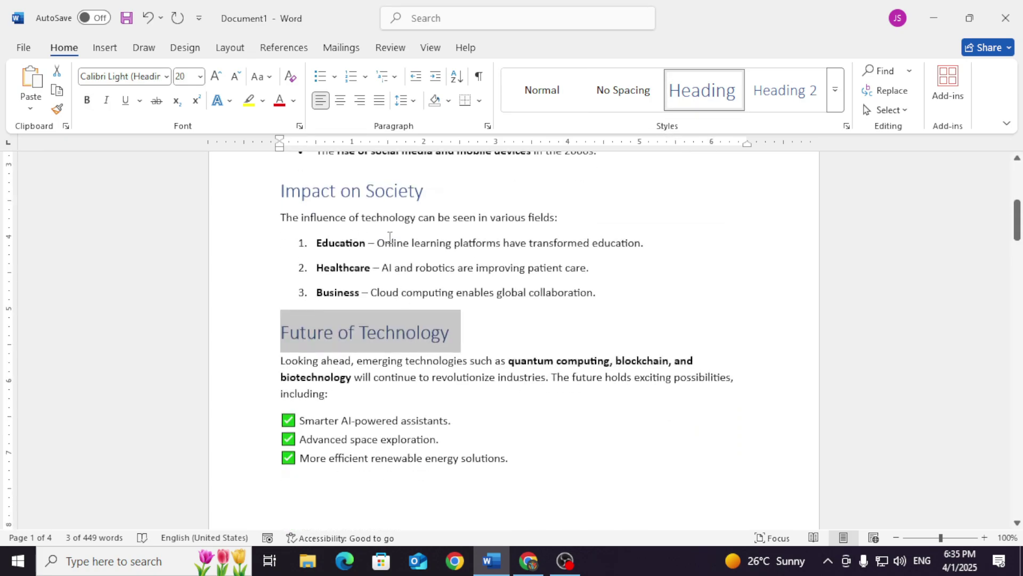
{"action": "scroll", "coordinate": [390, 239], "scroll_direction": "up", "scroll_amount": 4}
{"action": "scroll", "coordinate": [403, 318], "scroll_direction": "down", "scroll_amount": 6}
{"action": "scroll", "coordinate": [402, 319], "scroll_direction": "down", "scroll_amount": 10}
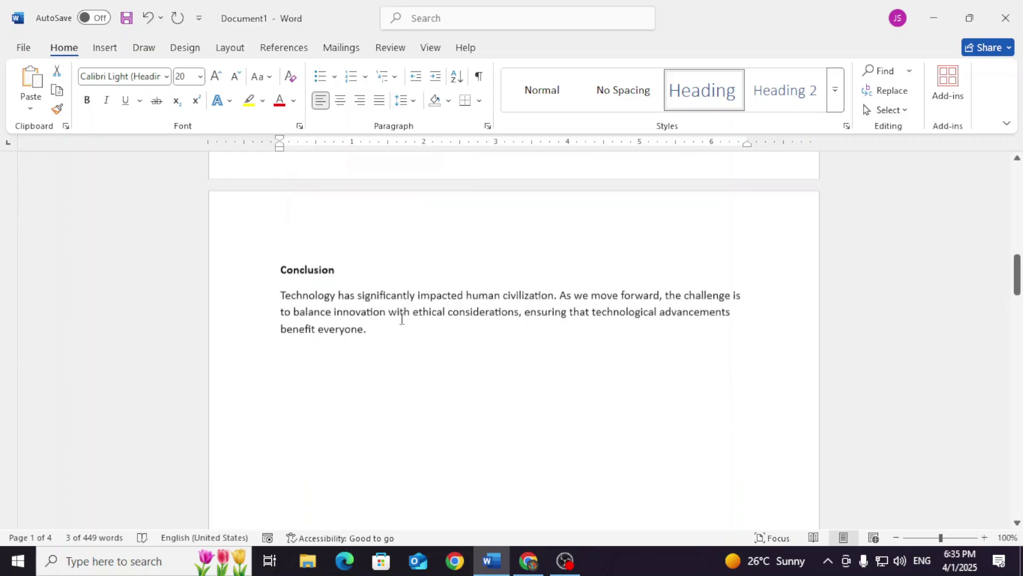
{"action": "scroll", "coordinate": [402, 318], "scroll_direction": "up", "scroll_amount": 1}
{"action": "left_click", "coordinate": [273, 292]}
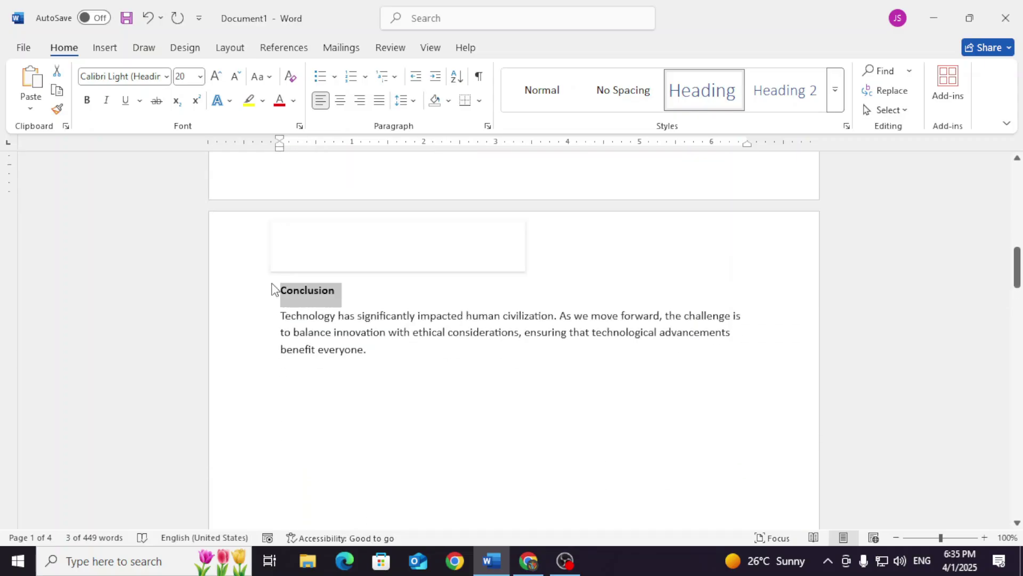
{"action": "left_click", "coordinate": [768, 96]}
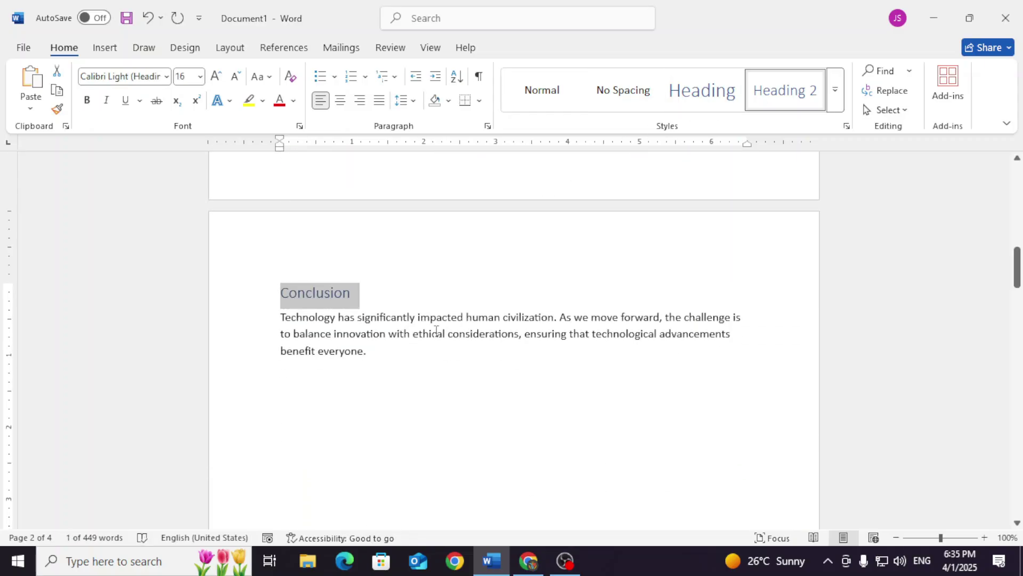
{"action": "left_click", "coordinate": [463, 427]}
Apply the Heading 1 style to "Introduction" and "Common Cyber Threats" in the cybersecurity article
{"action": "scroll", "coordinate": [469, 423], "scroll_direction": "down", "scroll_amount": 15}
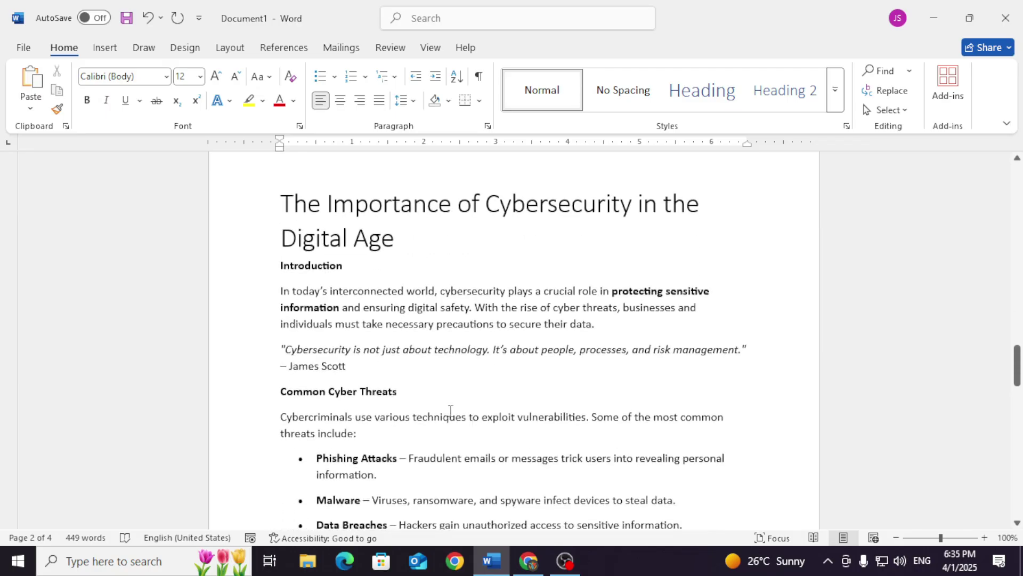
{"action": "left_click_drag", "start_coordinate": [358, 274], "coordinate": [280, 268]}
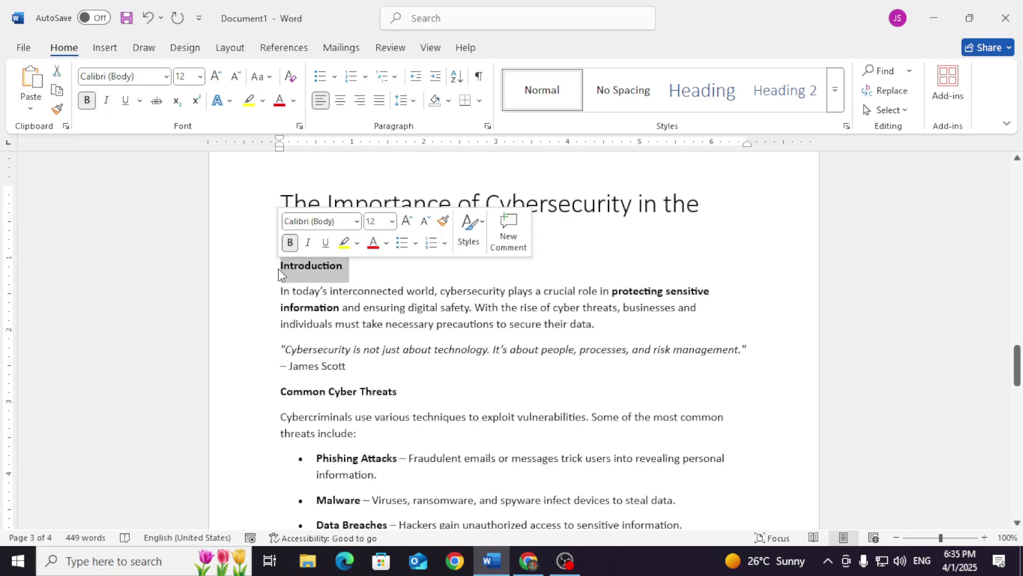
{"action": "key", "text": "ctrl+alt+1"}
{"action": "left_click_drag", "start_coordinate": [397, 412], "coordinate": [279, 411]}
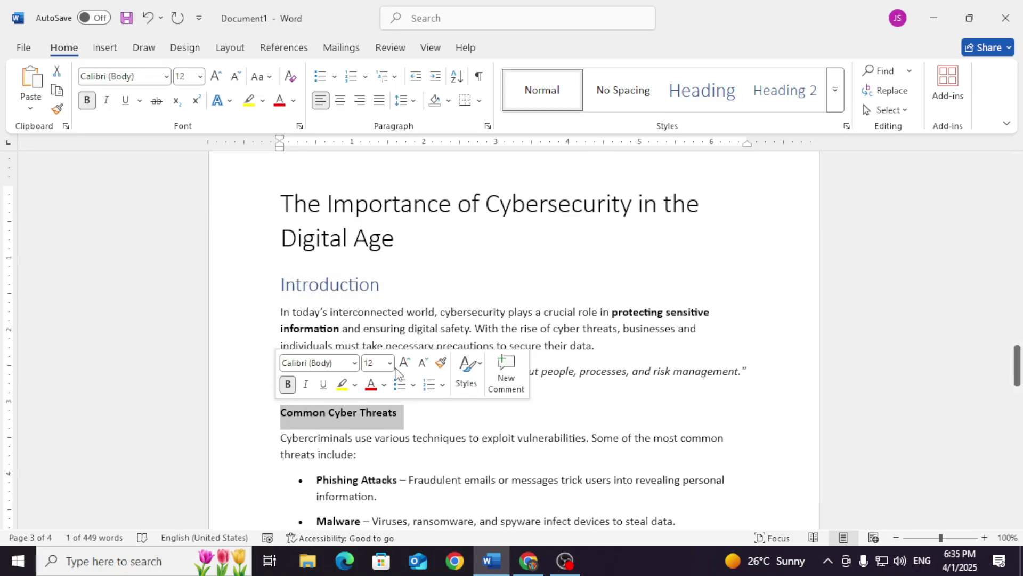
{"action": "key", "text": "ctrl+alt+1"}
{"action": "scroll", "coordinate": [436, 330], "scroll_direction": "down", "scroll_amount": 5}
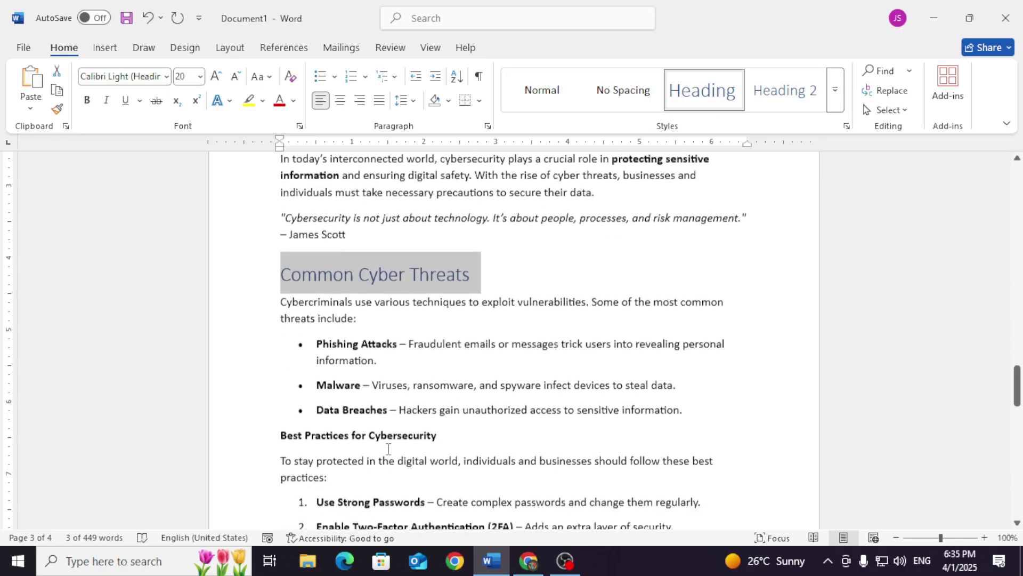
Apply Heading 1 to "Best Practices for Cybersecurity" and Heading 2 to "The Role of AI in Cybersecurity" and the "Conclusion" after it
{"action": "left_click_drag", "start_coordinate": [440, 338], "coordinate": [279, 337]}
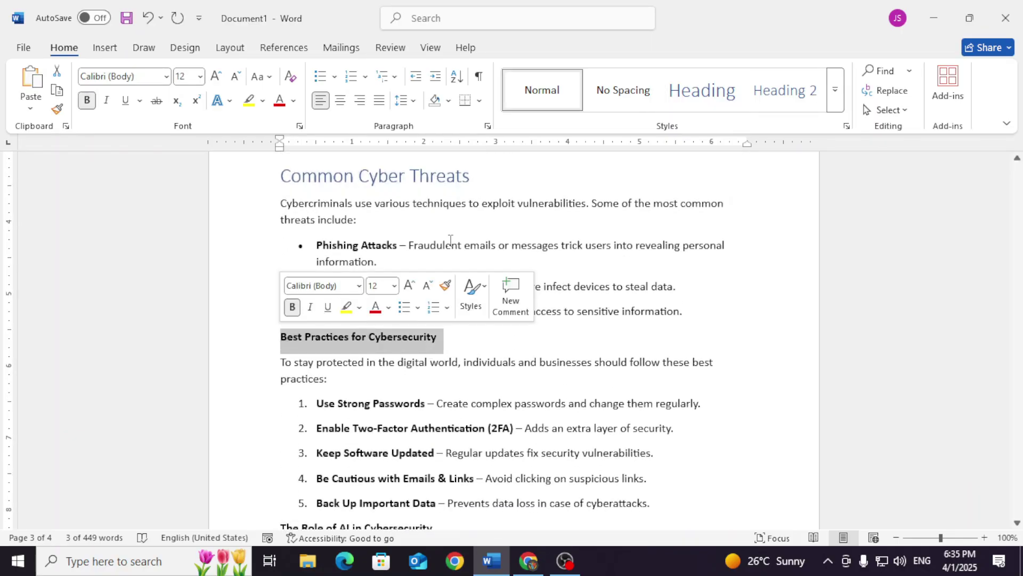
{"action": "key", "text": "ctrl+alt+1"}
{"action": "scroll", "coordinate": [352, 263], "scroll_direction": "down", "scroll_amount": 5}
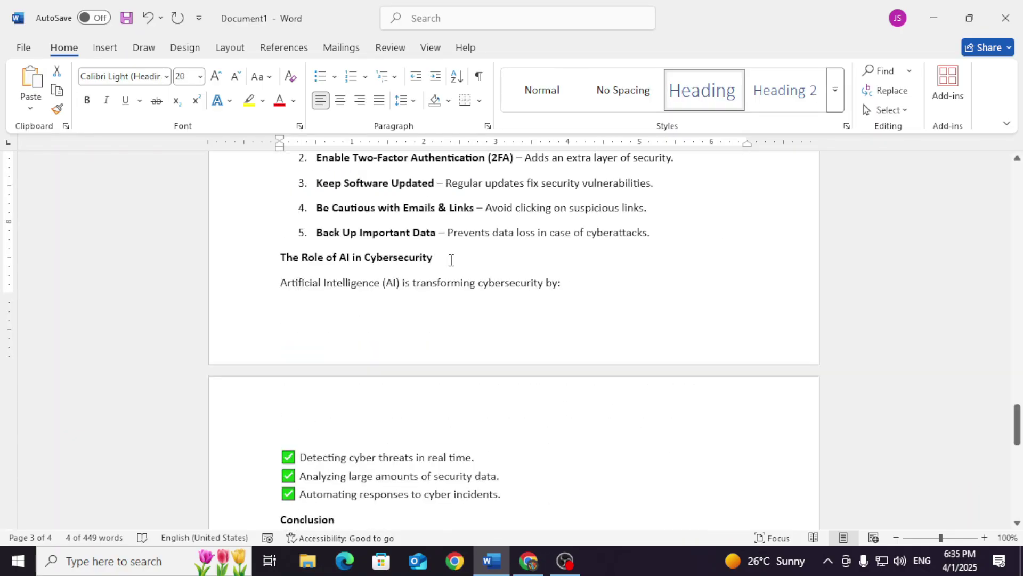
{"action": "left_click_drag", "start_coordinate": [451, 259], "coordinate": [279, 258]}
{"action": "left_click", "coordinate": [783, 92]}
{"action": "scroll", "coordinate": [372, 283], "scroll_direction": "down", "scroll_amount": 5}
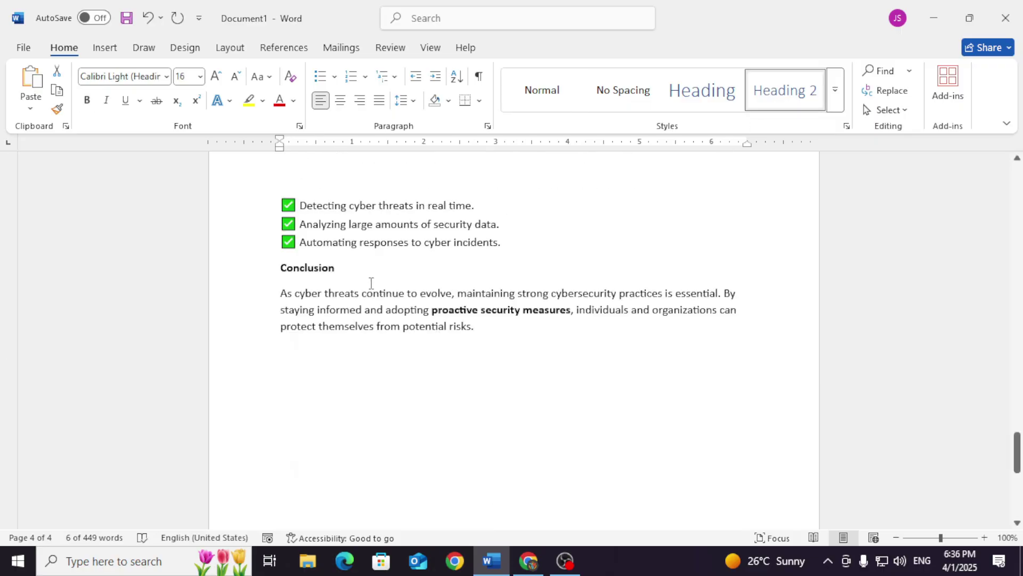
{"action": "left_click_drag", "start_coordinate": [341, 268], "coordinate": [275, 268]}
Apply the Intense Emphasis style to the quotation line in the technology article's Introduction
{"action": "left_click_drag", "start_coordinate": [1017, 452], "coordinate": [1018, 220]}
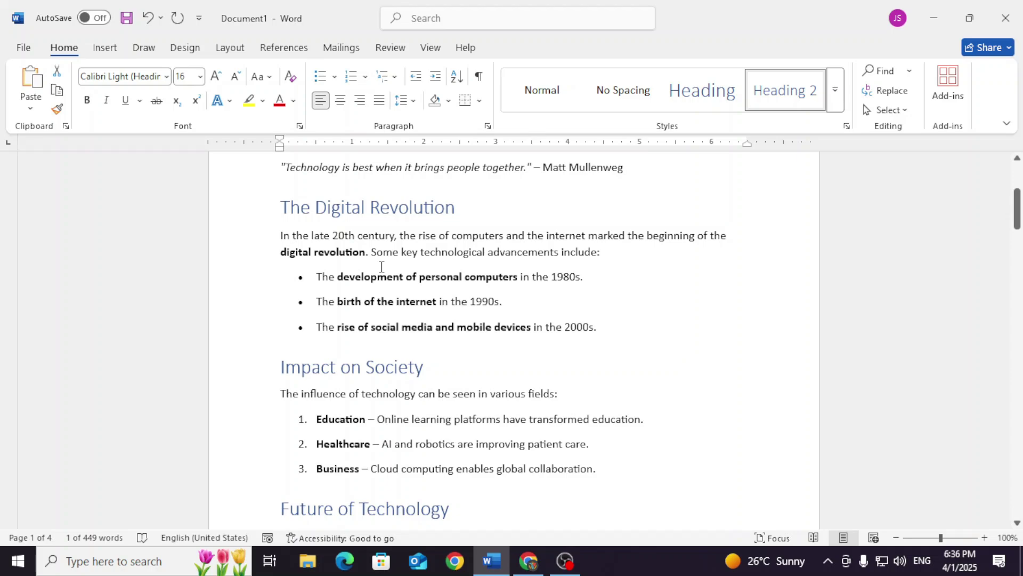
{"action": "scroll", "coordinate": [381, 267], "scroll_direction": "up", "scroll_amount": 4}
{"action": "left_click_drag", "start_coordinate": [282, 326], "coordinate": [349, 341]}
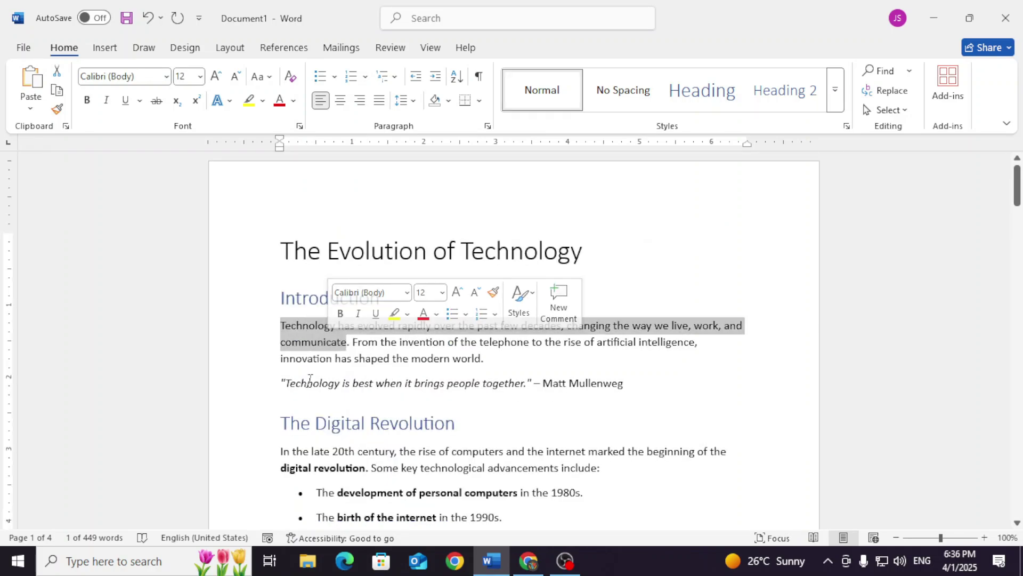
{"action": "left_click", "coordinate": [283, 383]}
{"action": "left_click_drag", "start_coordinate": [282, 383], "coordinate": [629, 383]}
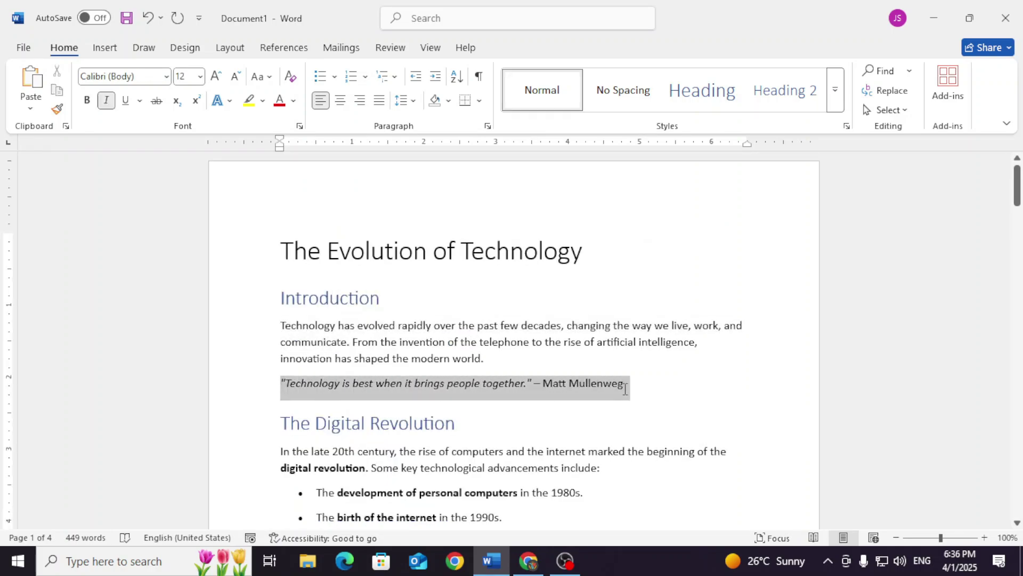
{"action": "left_click", "coordinate": [836, 104]}
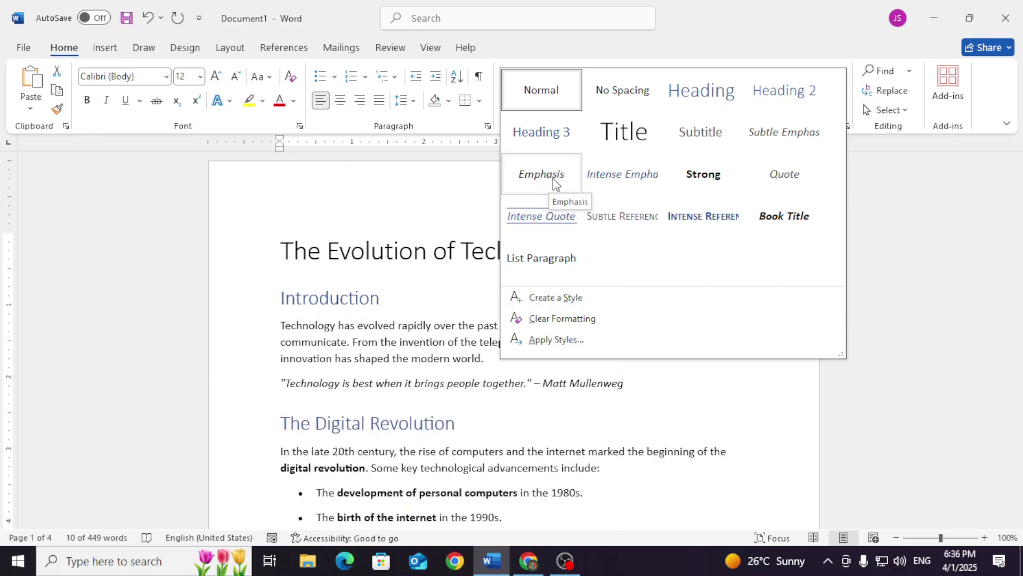
{"action": "left_click", "coordinate": [589, 181]}
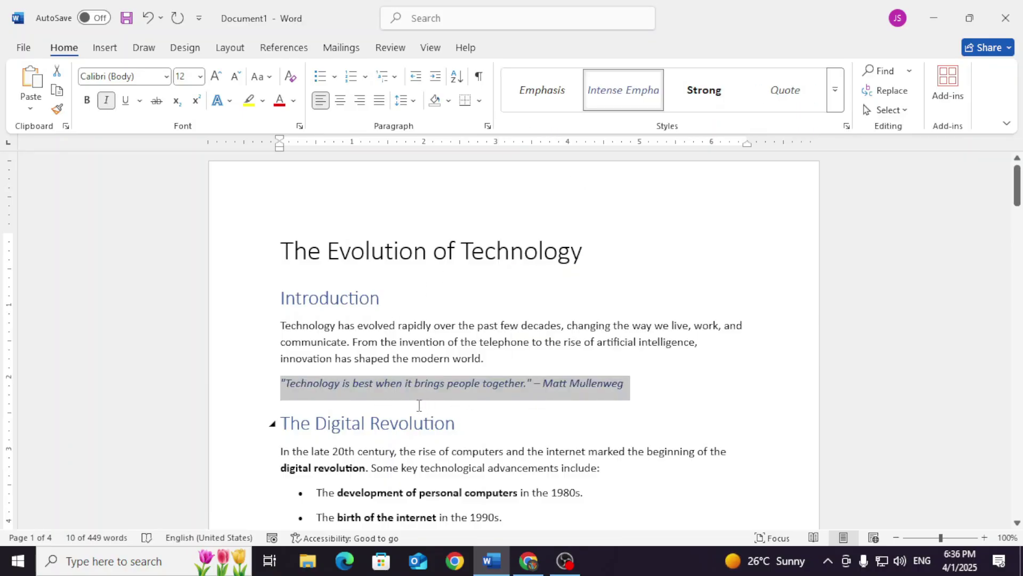
Apply the Intense Emphasis style to the two-line quotation in the cybersecurity article's Introduction
{"action": "scroll", "coordinate": [508, 406], "scroll_direction": "down", "scroll_amount": 10}
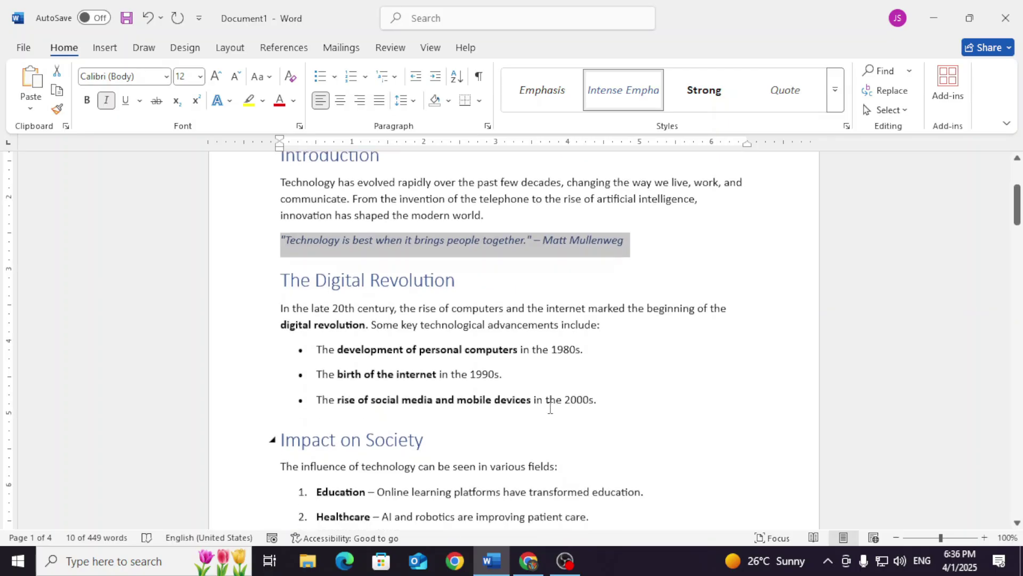
{"action": "scroll", "coordinate": [443, 335], "scroll_direction": "down", "scroll_amount": 3}
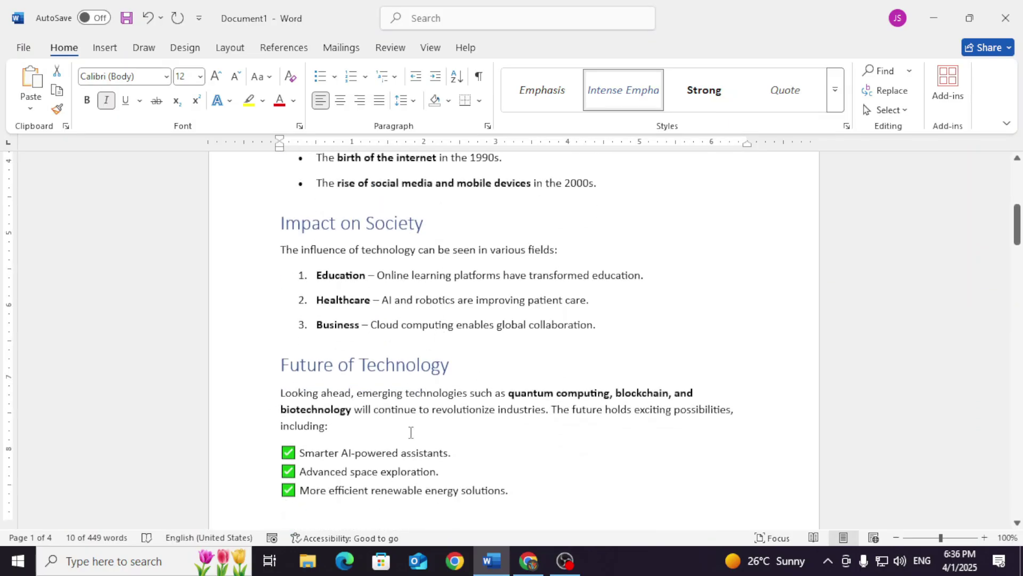
{"action": "scroll", "coordinate": [411, 432], "scroll_direction": "down", "scroll_amount": 18}
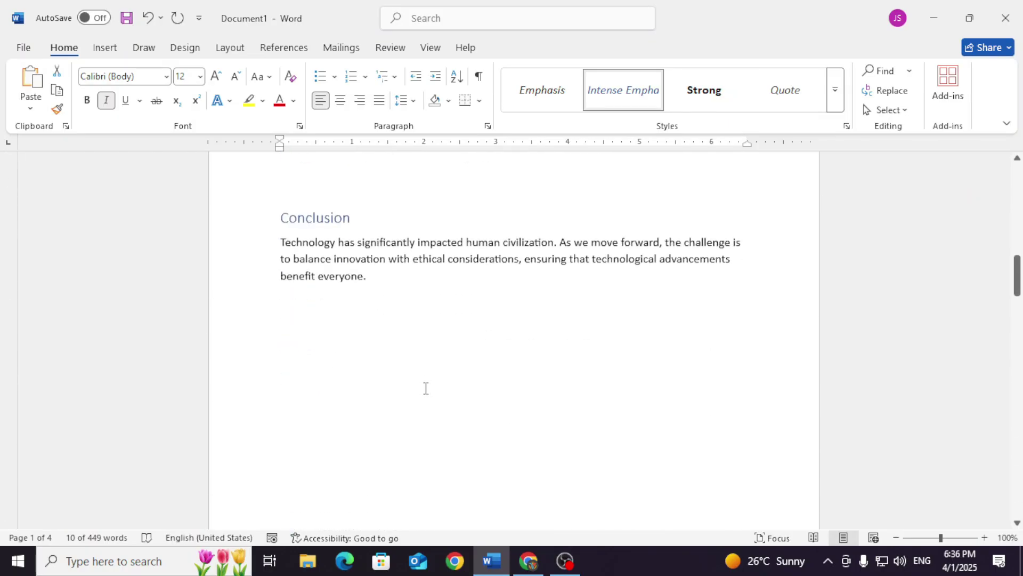
{"action": "scroll", "coordinate": [426, 388], "scroll_direction": "down", "scroll_amount": 20}
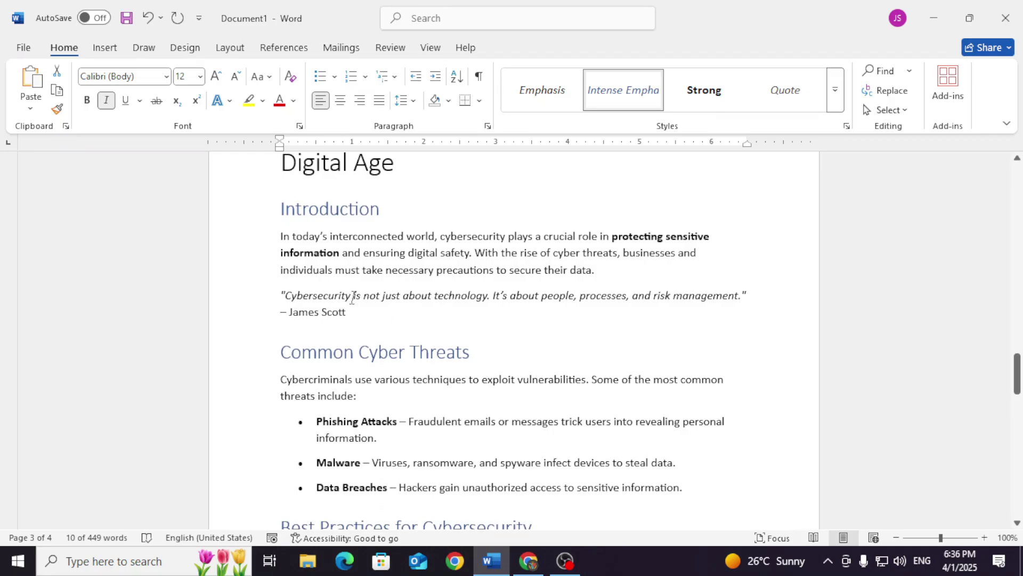
{"action": "left_click_drag", "start_coordinate": [279, 292], "coordinate": [347, 313]}
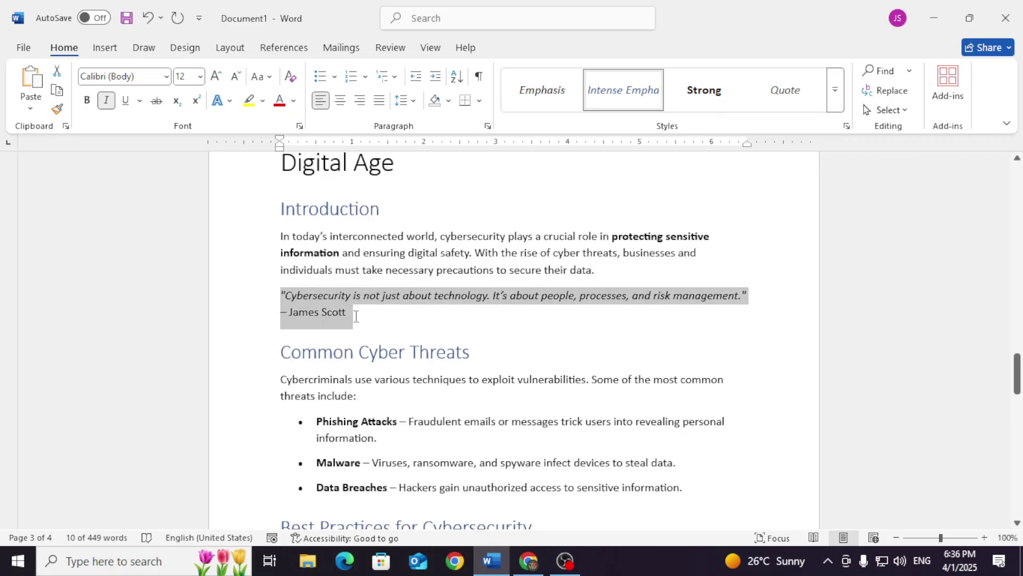
{"action": "left_click", "coordinate": [633, 95]}
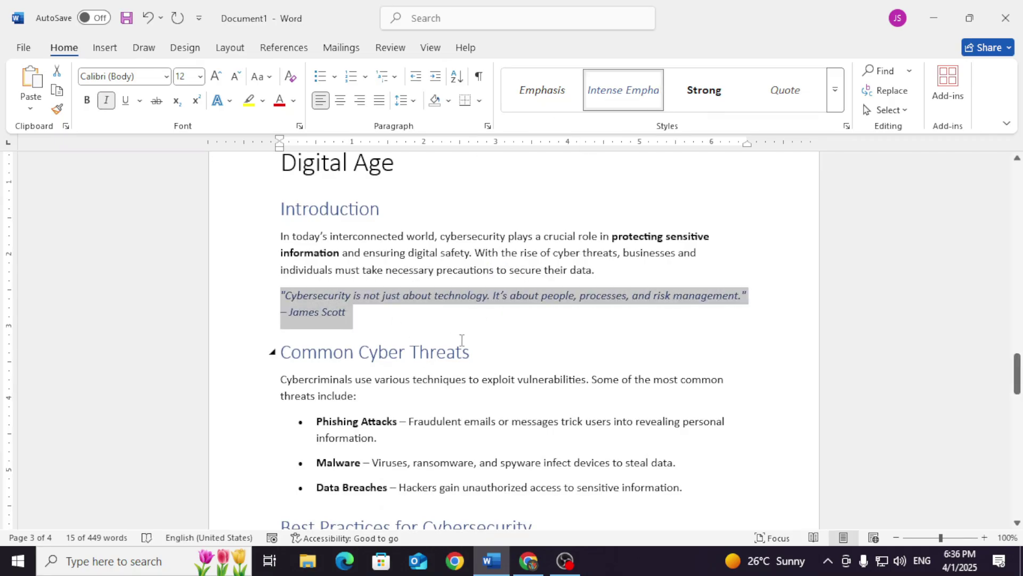
{"action": "scroll", "coordinate": [494, 402], "scroll_direction": "up", "scroll_amount": 8}
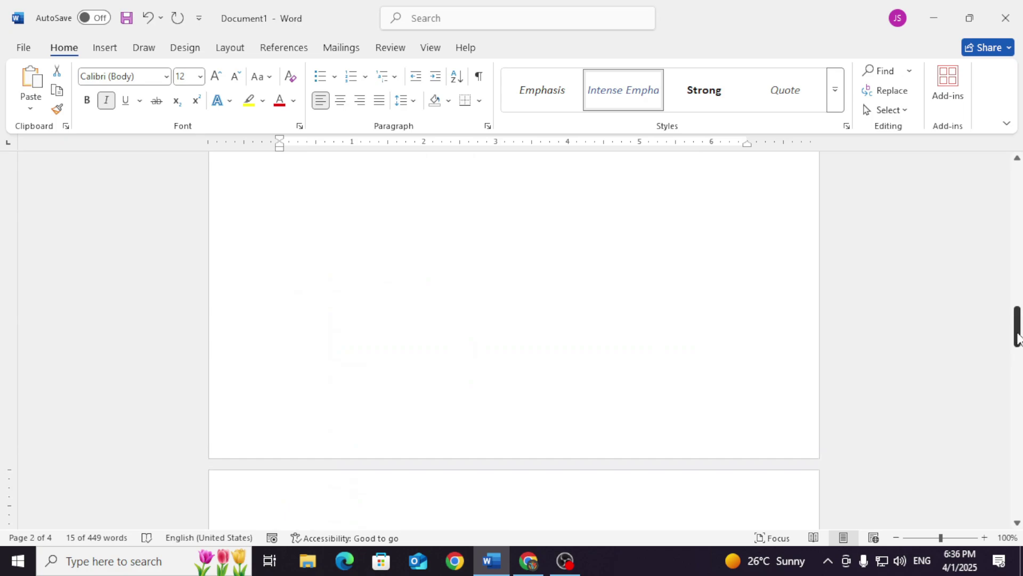
{"action": "left_click_drag", "start_coordinate": [1017, 329], "coordinate": [1017, 181]}
{"action": "scroll", "coordinate": [260, 246], "scroll_direction": "down", "scroll_amount": 2}
{"action": "left_click_drag", "start_coordinate": [282, 255], "coordinate": [489, 292]}
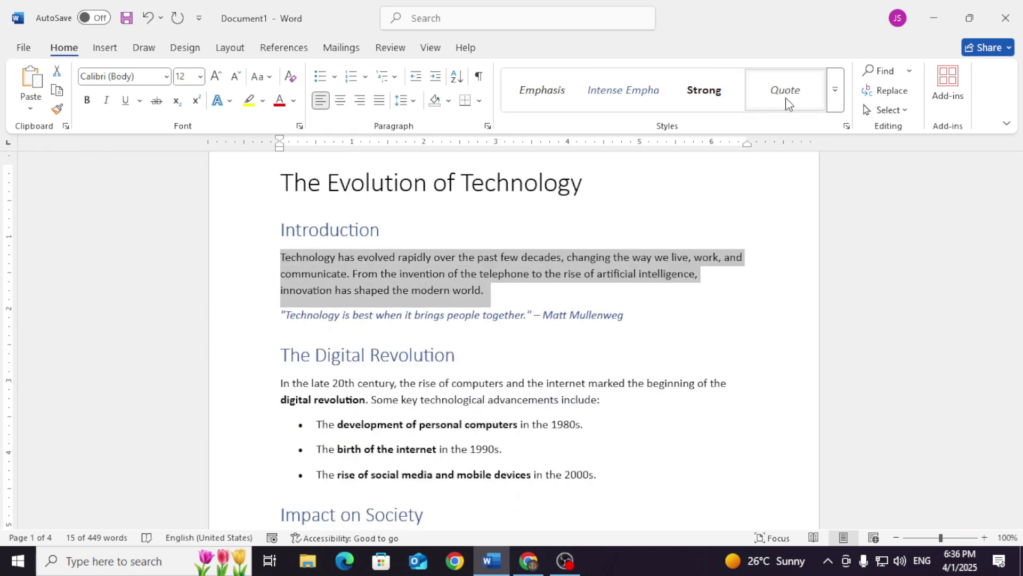
{"action": "left_click", "coordinate": [835, 90]}
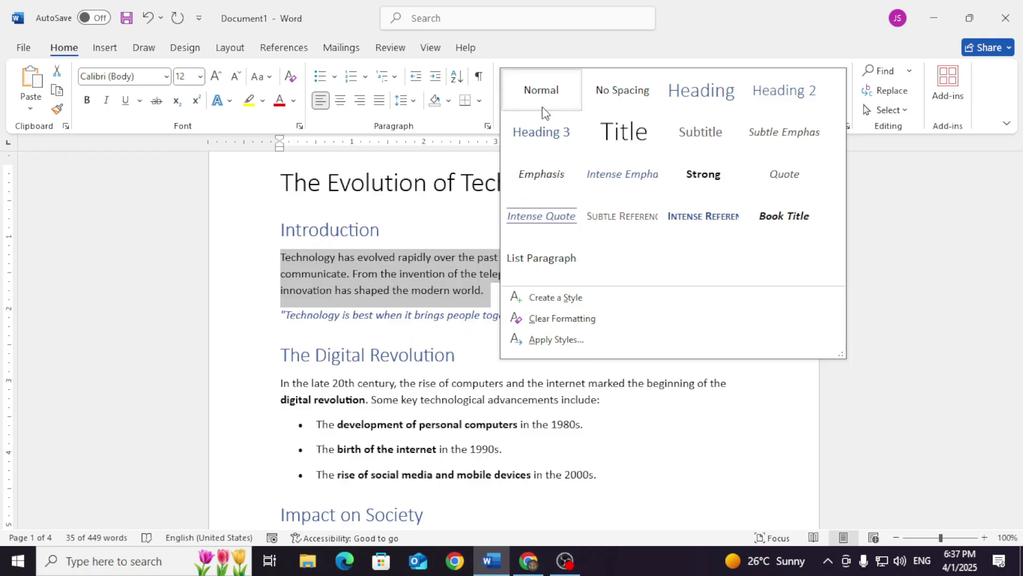
{"action": "left_click", "coordinate": [264, 393]}
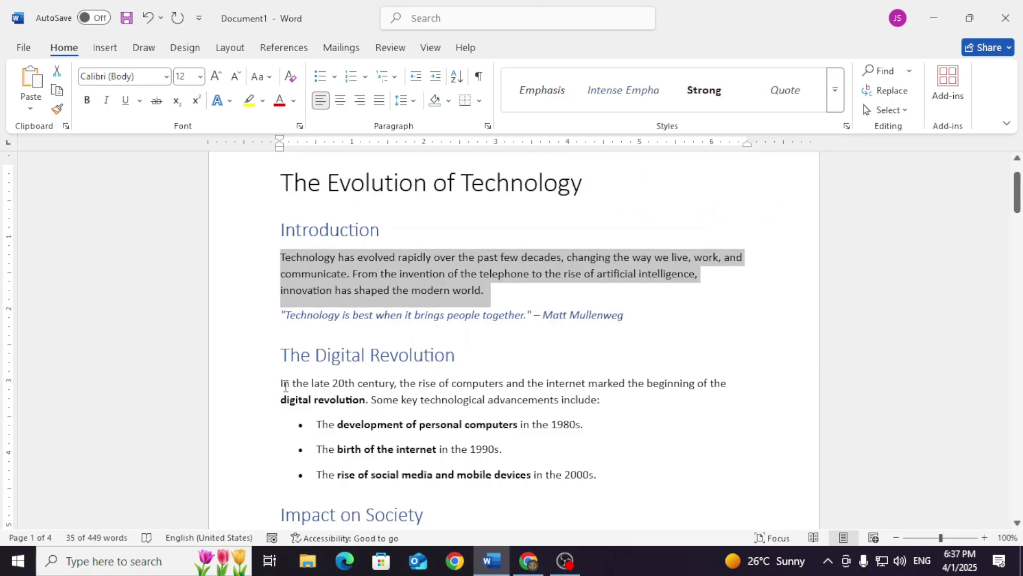
Apply the Subtle Emphasis style to the bulleted list under "The Digital Revolution" and the numbered list under "Impact on Society"
{"action": "left_click_drag", "start_coordinate": [318, 425], "coordinate": [616, 486]}
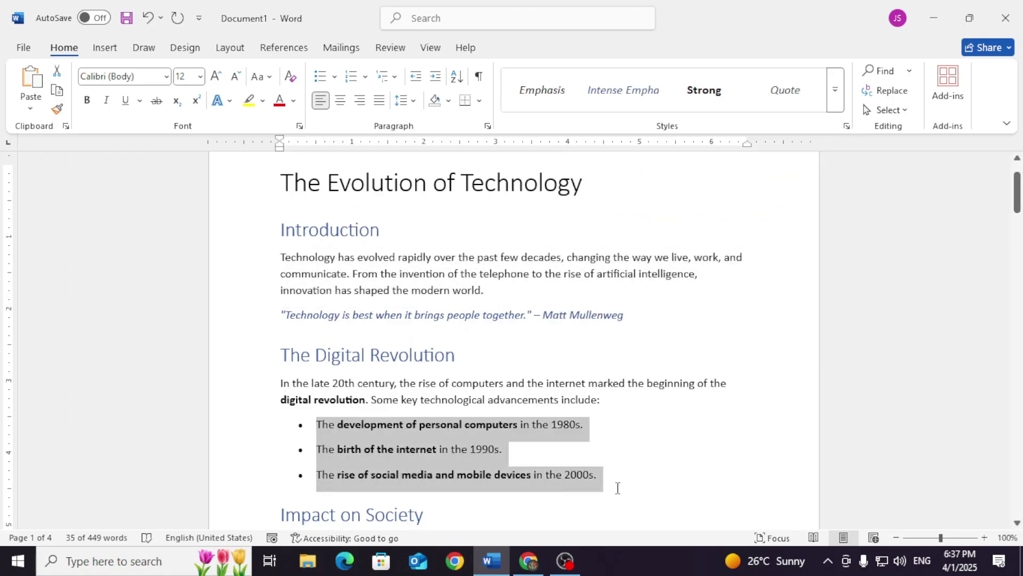
{"action": "left_click", "coordinate": [835, 90]}
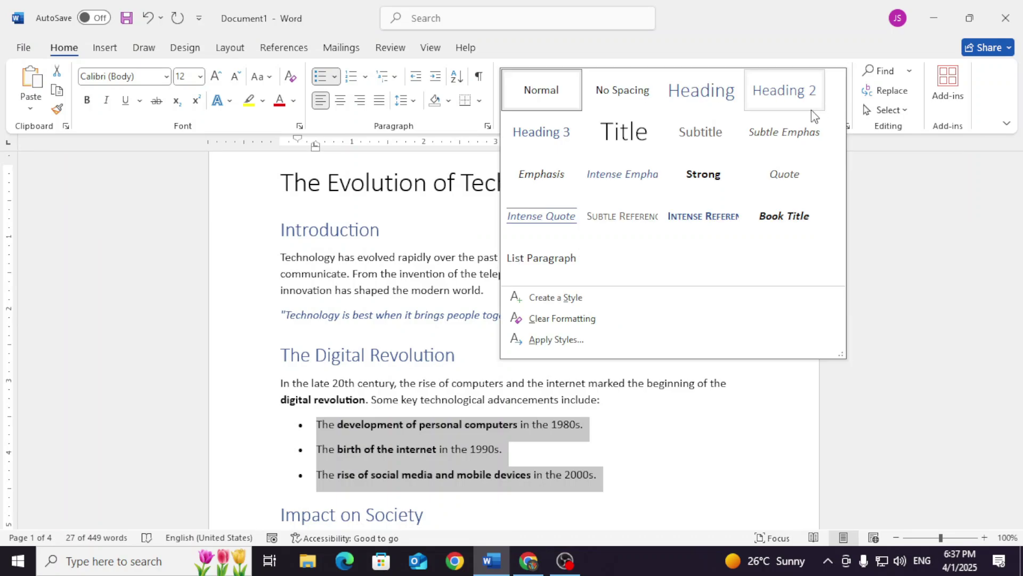
{"action": "left_click", "coordinate": [765, 136]}
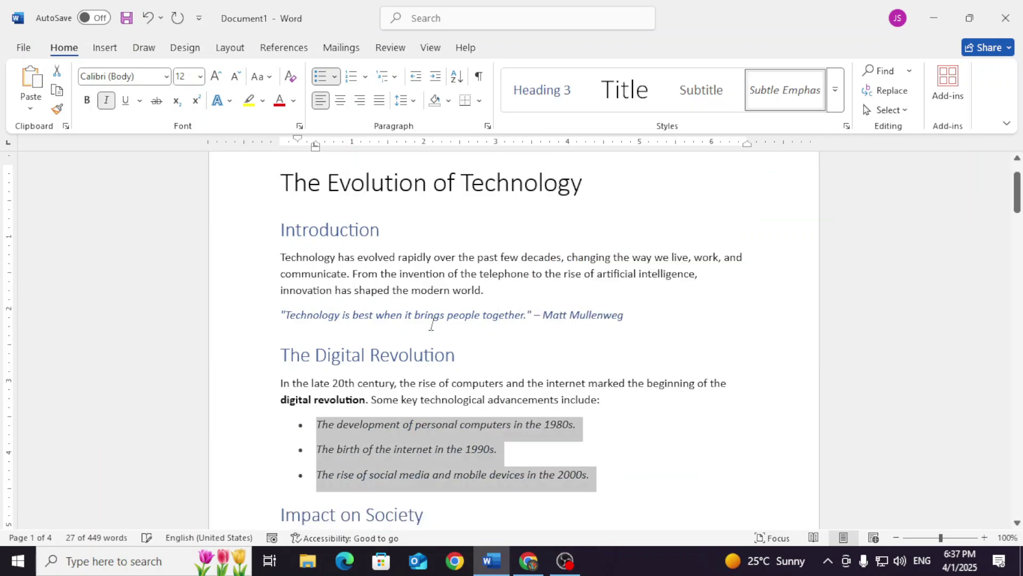
{"action": "scroll", "coordinate": [480, 320], "scroll_direction": "down", "scroll_amount": 3}
{"action": "left_click_drag", "start_coordinate": [316, 387], "coordinate": [566, 440]}
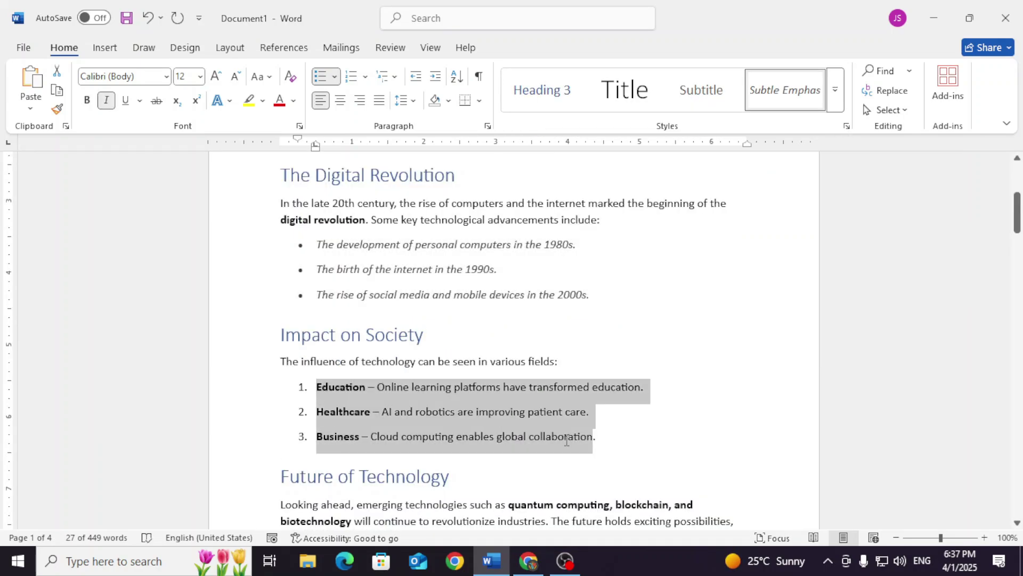
{"action": "left_click", "coordinate": [836, 90]}
{"action": "key", "text": "Escape"}
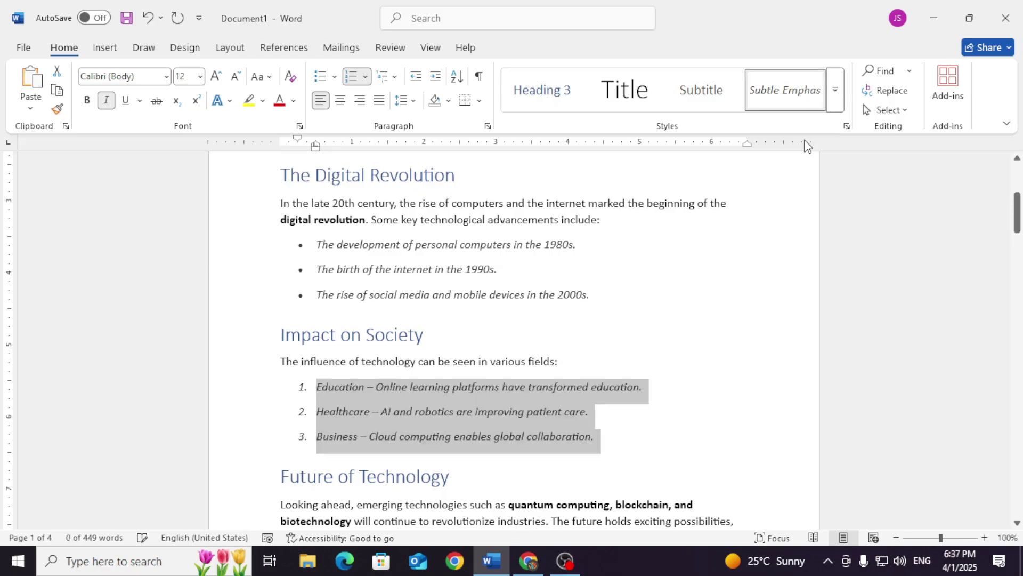
Apply the Subtle Emphasis style to the bulleted list under "Common Cyber Threats" and the numbered list under "Best Practices for Cybersecurity"
{"action": "scroll", "coordinate": [487, 372], "scroll_direction": "down", "scroll_amount": 15}
{"action": "scroll", "coordinate": [486, 372], "scroll_direction": "down", "scroll_amount": 15}
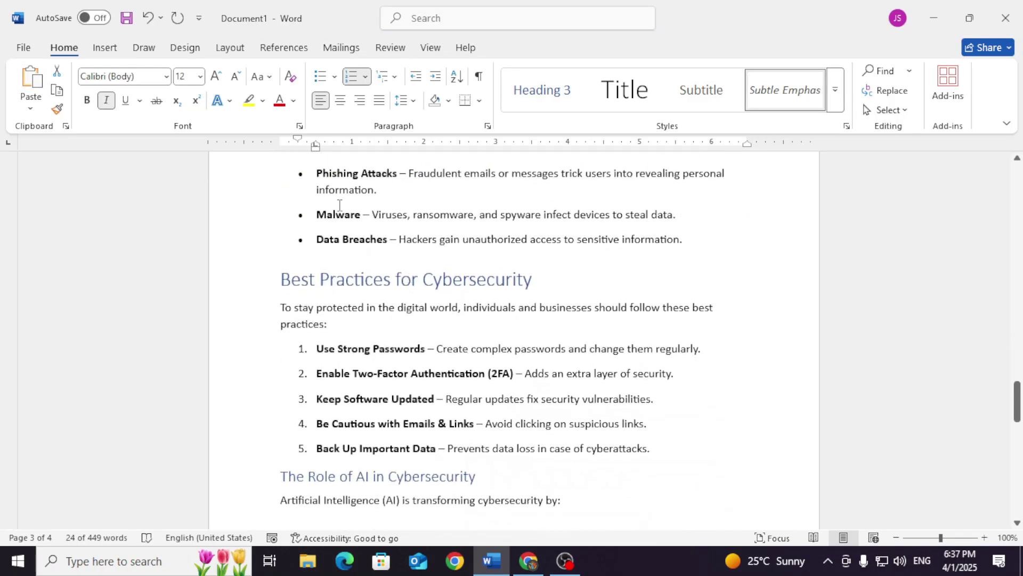
{"action": "scroll", "coordinate": [343, 217], "scroll_direction": "up", "scroll_amount": 2}
{"action": "left_click_drag", "start_coordinate": [317, 245], "coordinate": [688, 319]}
{"action": "left_click", "coordinate": [794, 96]}
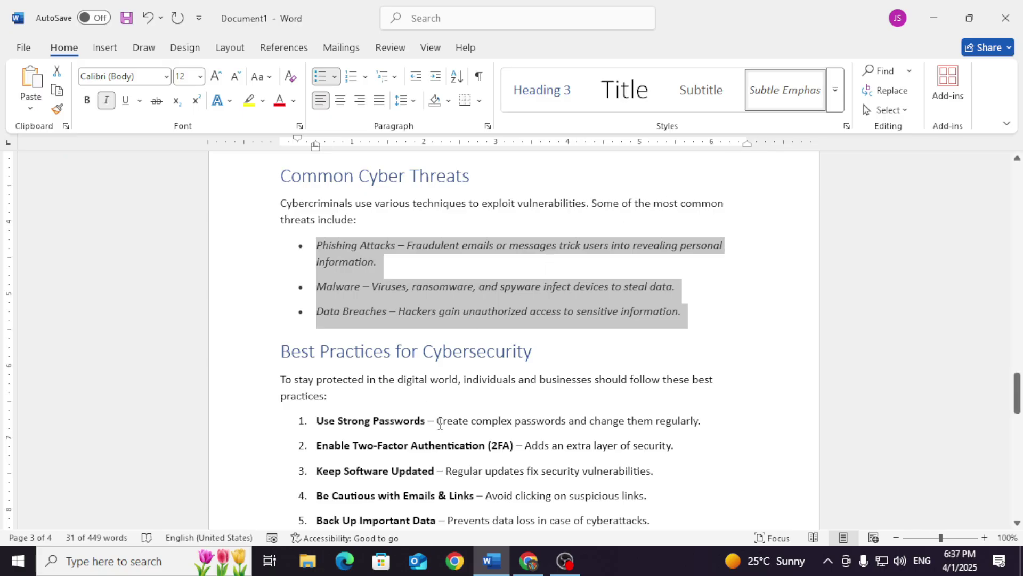
{"action": "scroll", "coordinate": [335, 352], "scroll_direction": "down", "scroll_amount": 3}
{"action": "left_click_drag", "start_coordinate": [314, 349], "coordinate": [648, 449]}
{"action": "left_click", "coordinate": [786, 101]}
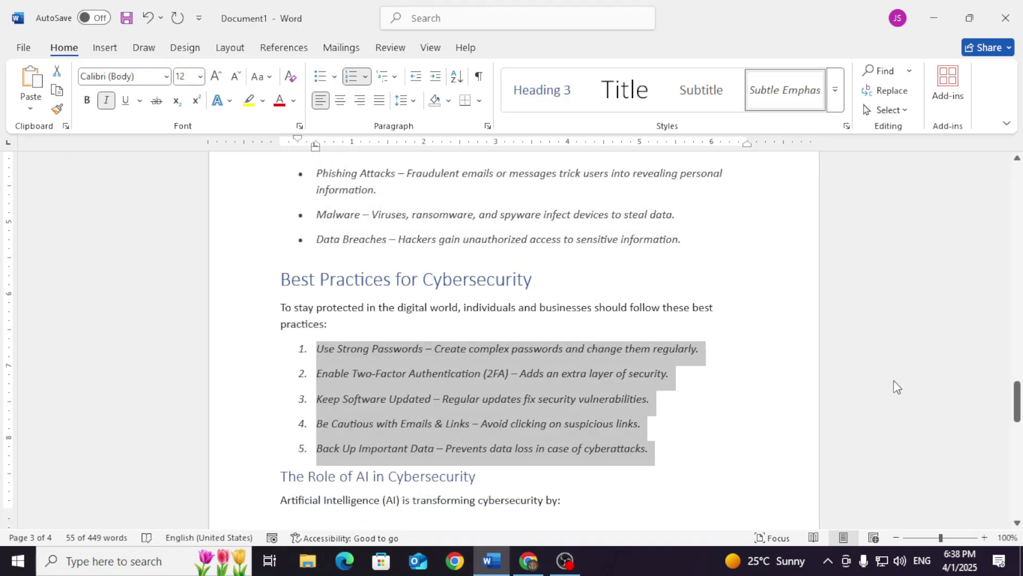
Review the styled headings, quotations and lists in the document, the available built-in styles, and the checklist under "Future of Technology"
{"action": "scroll", "coordinate": [511, 232], "scroll_direction": "down", "scroll_amount": 3}
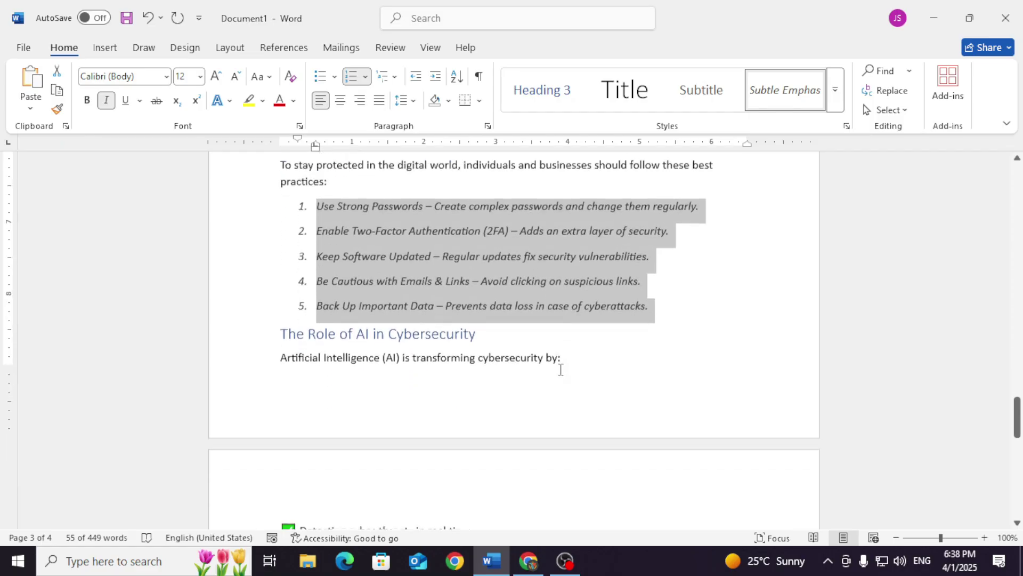
{"action": "scroll", "coordinate": [561, 369], "scroll_direction": "down", "scroll_amount": 3}
{"action": "scroll", "coordinate": [561, 368], "scroll_direction": "down", "scroll_amount": 3}
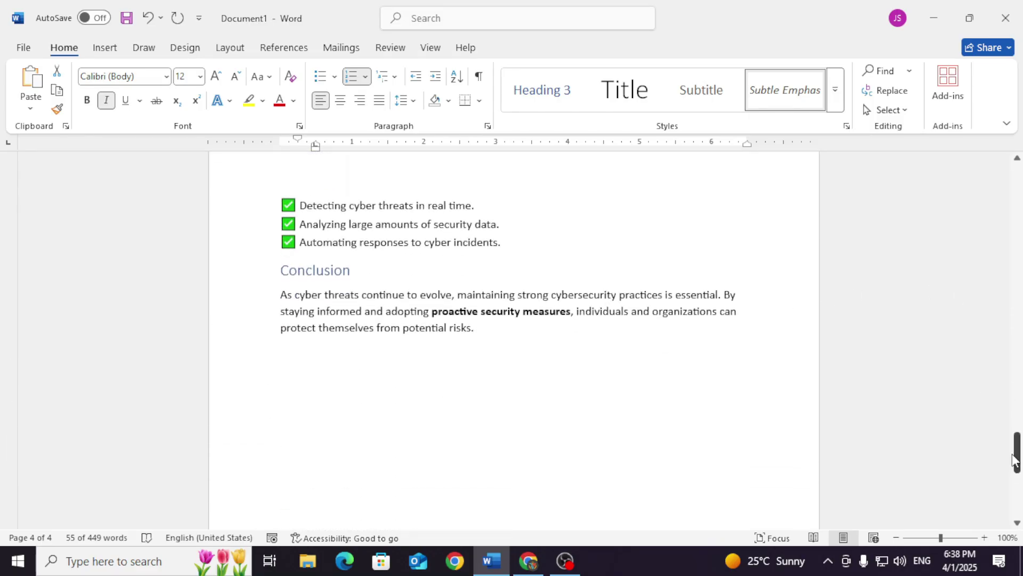
{"action": "left_click_drag", "start_coordinate": [1017, 455], "coordinate": [1017, 196]}
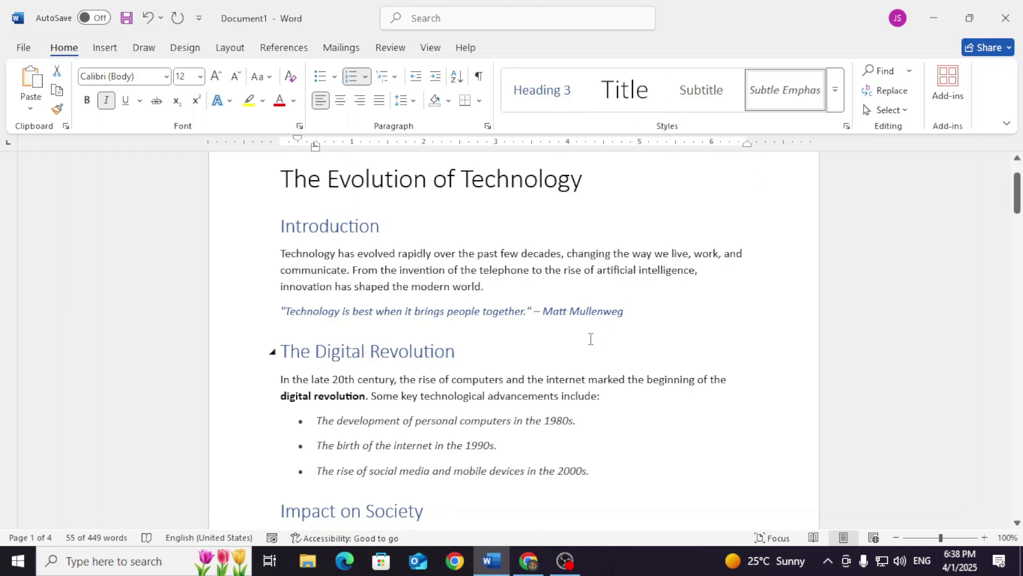
{"action": "left_click", "coordinate": [837, 90]}
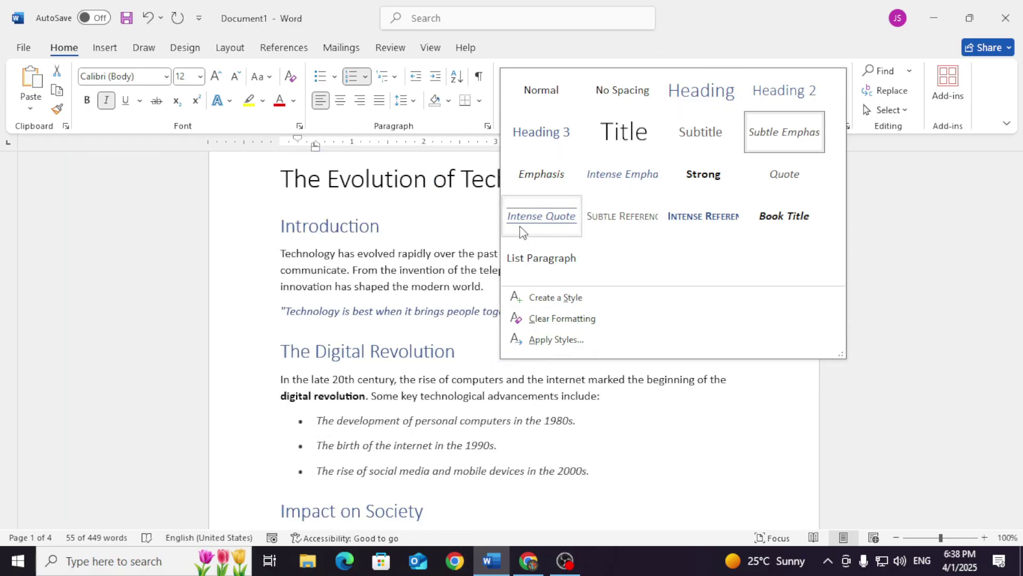
{"action": "left_click", "coordinate": [564, 419]}
{"action": "scroll", "coordinate": [565, 419], "scroll_direction": "down", "scroll_amount": 5}
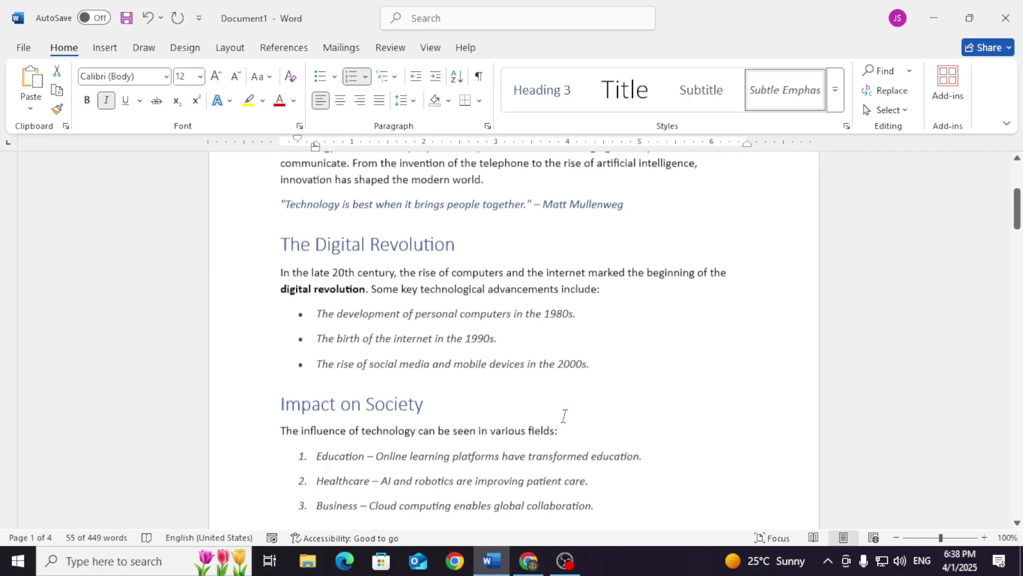
{"action": "scroll", "coordinate": [564, 415], "scroll_direction": "down", "scroll_amount": 2}
{"action": "scroll", "coordinate": [464, 362], "scroll_direction": "down", "scroll_amount": 1}
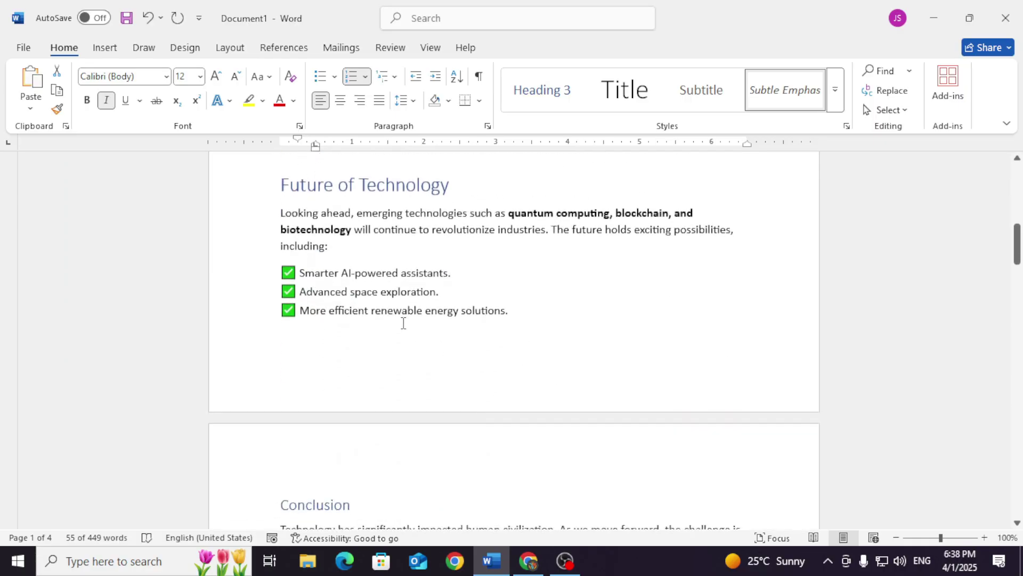
{"action": "left_click_drag", "start_coordinate": [298, 272], "coordinate": [523, 313]}
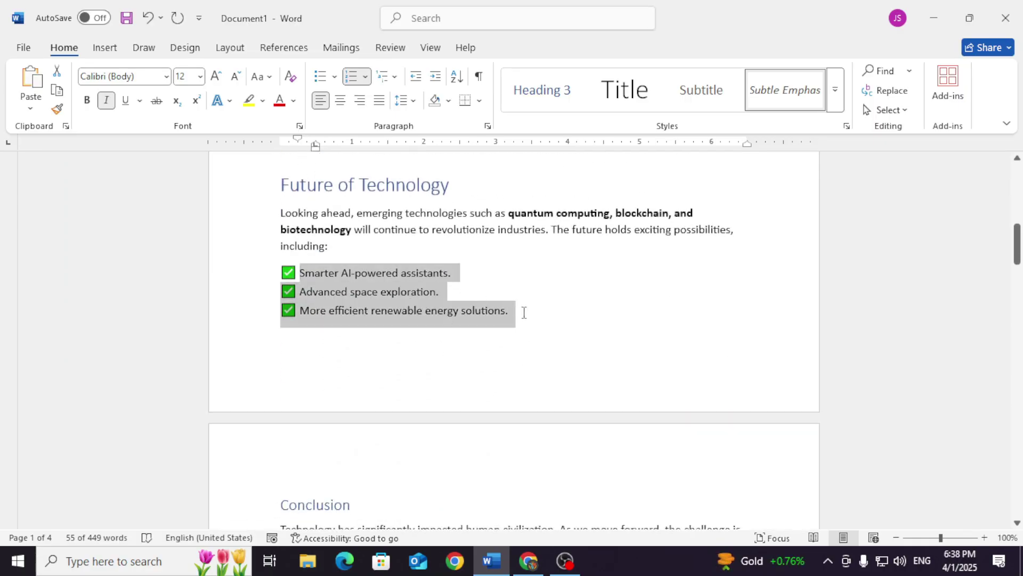
{"action": "left_click", "coordinate": [536, 383]}
Apply the Intense Quote style to the Conclusion paragraph of the technology article
{"action": "scroll", "coordinate": [512, 388], "scroll_direction": "down", "scroll_amount": 3}
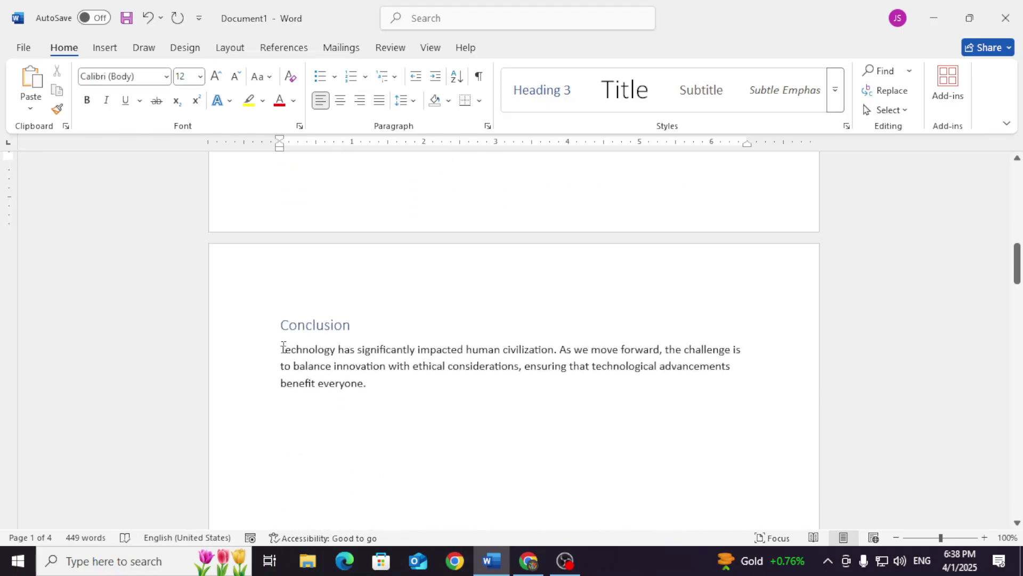
{"action": "left_click_drag", "start_coordinate": [283, 347], "coordinate": [389, 393]}
{"action": "left_click", "coordinate": [836, 90]}
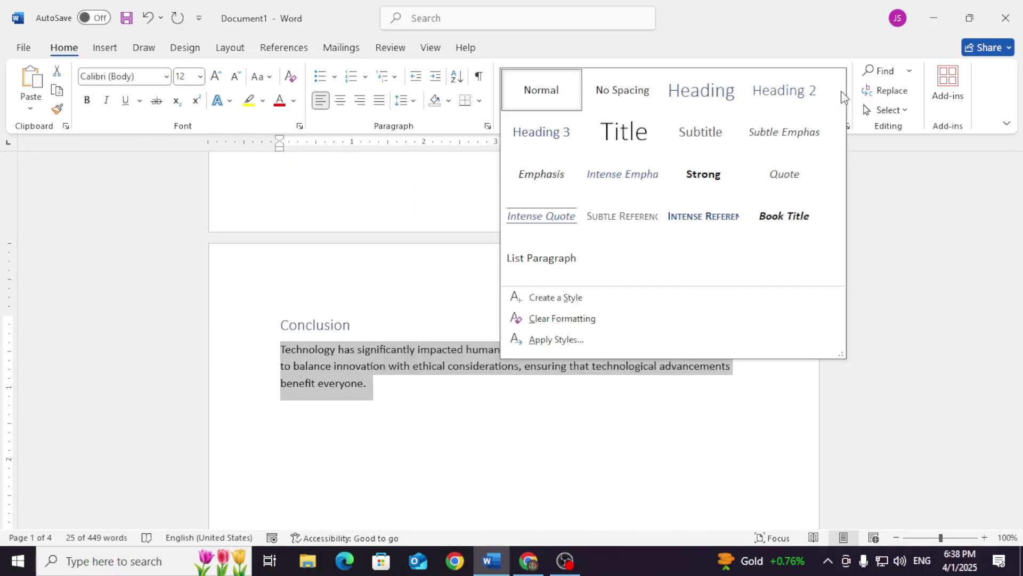
{"action": "left_click", "coordinate": [542, 218]}
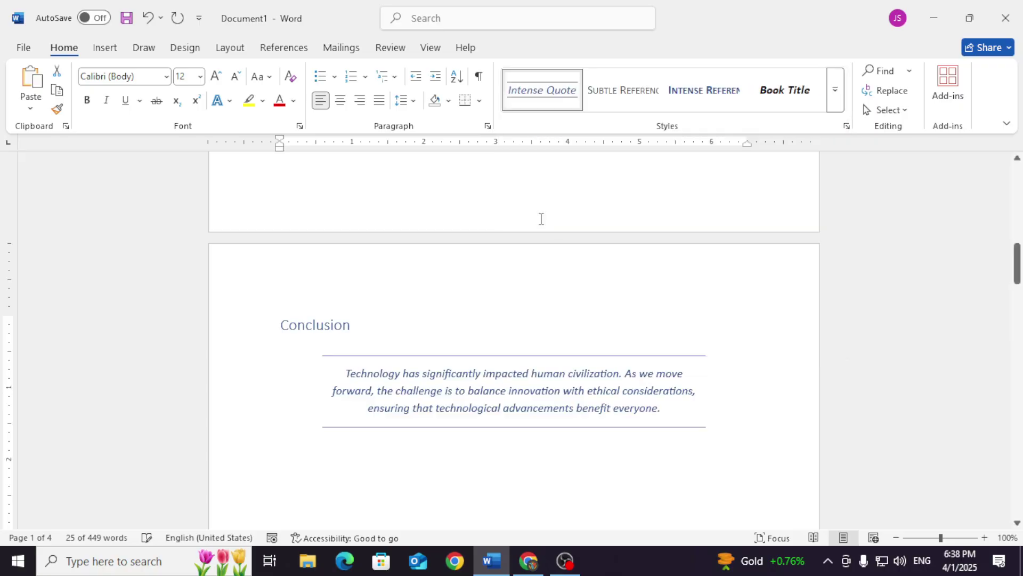
{"action": "left_click", "coordinate": [536, 421]}
Apply the Intense Quote style to the full Conclusion paragraph of the cybersecurity article, replacing any partial application
{"action": "scroll", "coordinate": [496, 306], "scroll_direction": "down", "scroll_amount": 20}
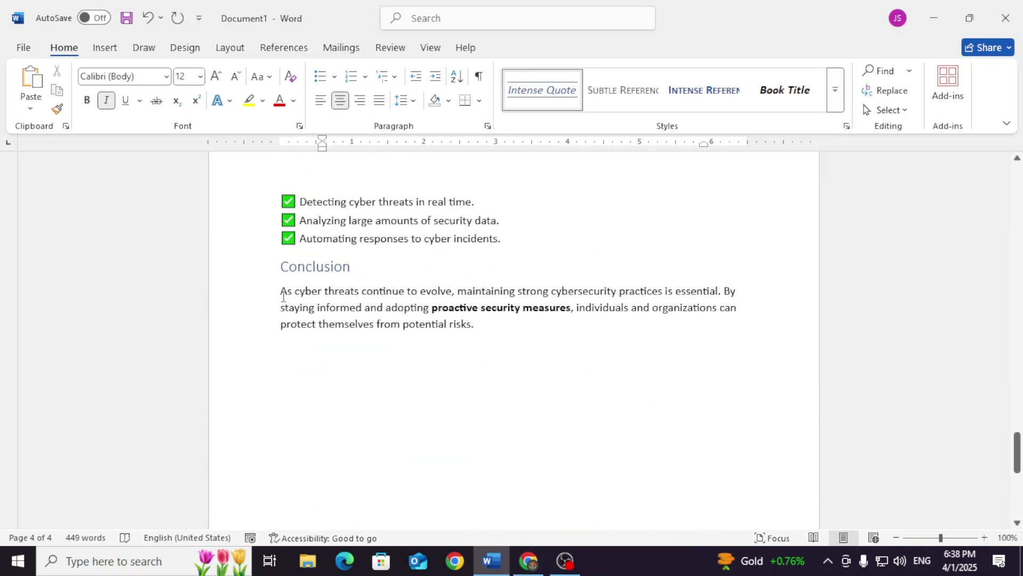
{"action": "left_click_drag", "start_coordinate": [282, 294], "coordinate": [470, 327]}
{"action": "left_click", "coordinate": [566, 93]}
{"action": "left_click", "coordinate": [835, 89]}
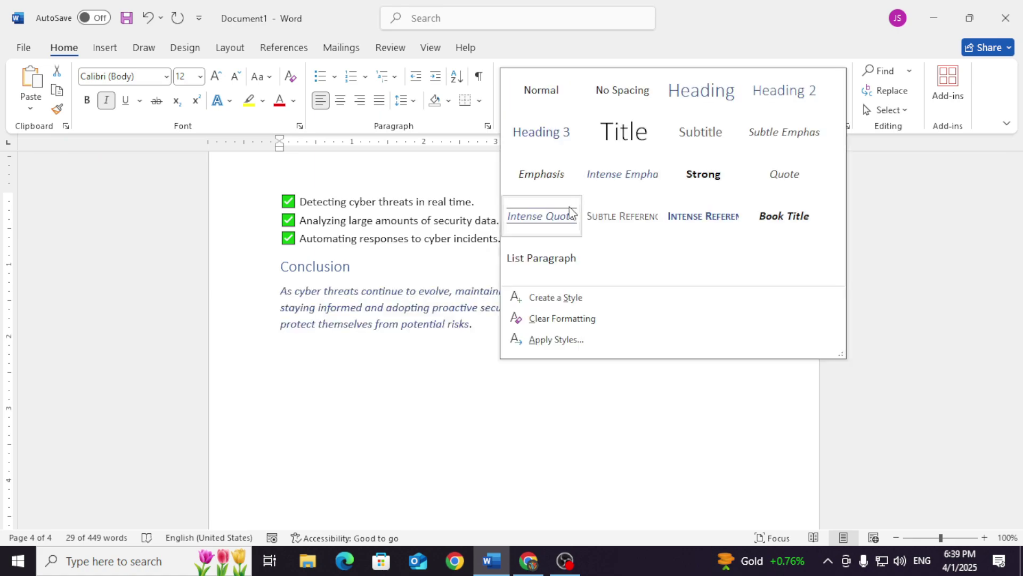
{"action": "left_click", "coordinate": [560, 220]}
{"action": "left_click", "coordinate": [513, 326]}
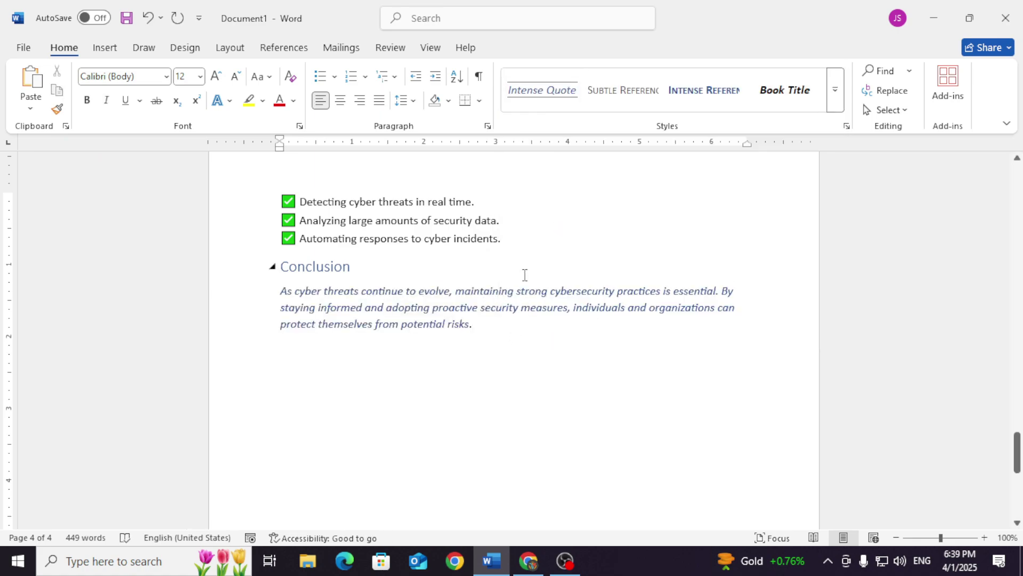
{"action": "left_click", "coordinate": [479, 259]}
{"action": "key", "text": "ctrl+z"}
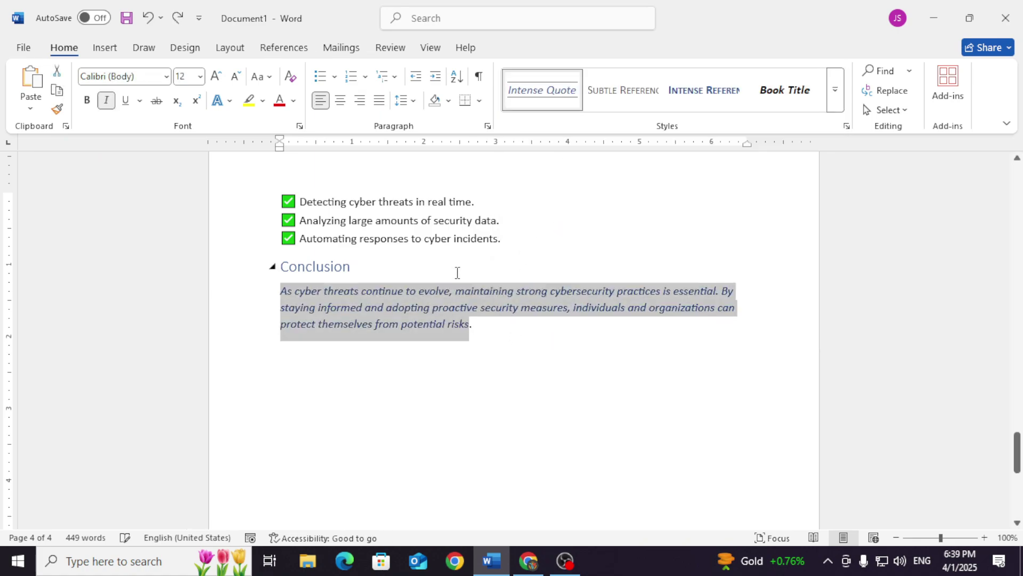
{"action": "key", "text": "ctrl+y"}
{"action": "left_click", "coordinate": [484, 299]}
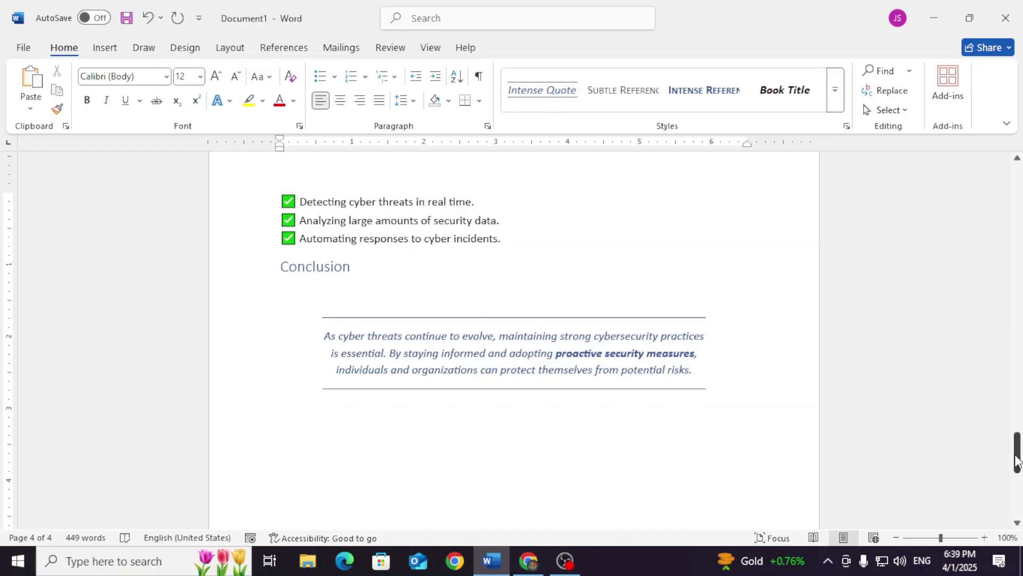
Apply the built-in document style set that has an extra-large title and green headings
{"action": "left_click_drag", "start_coordinate": [1017, 451], "coordinate": [1018, 184]}
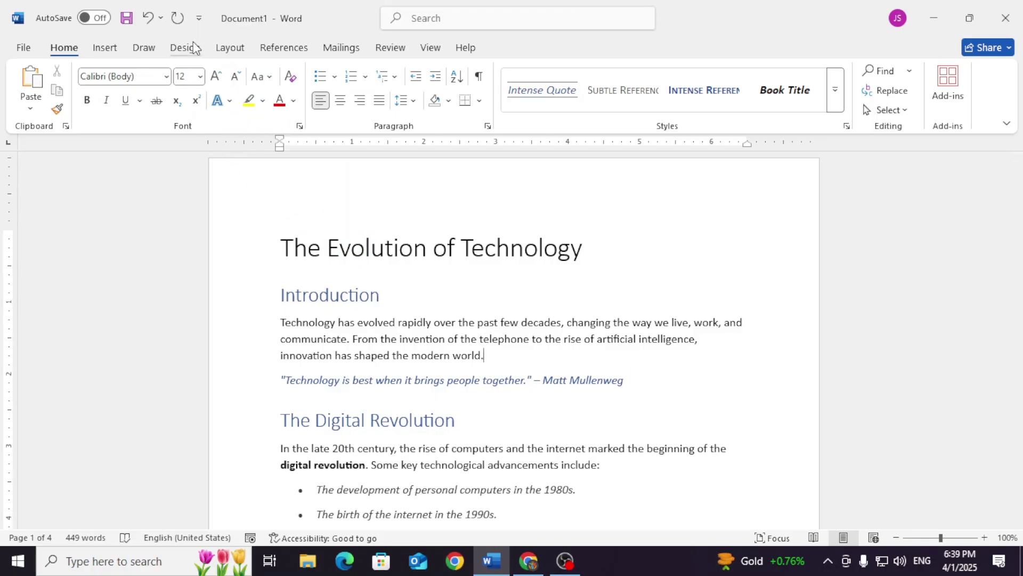
{"action": "left_click", "coordinate": [194, 48]}
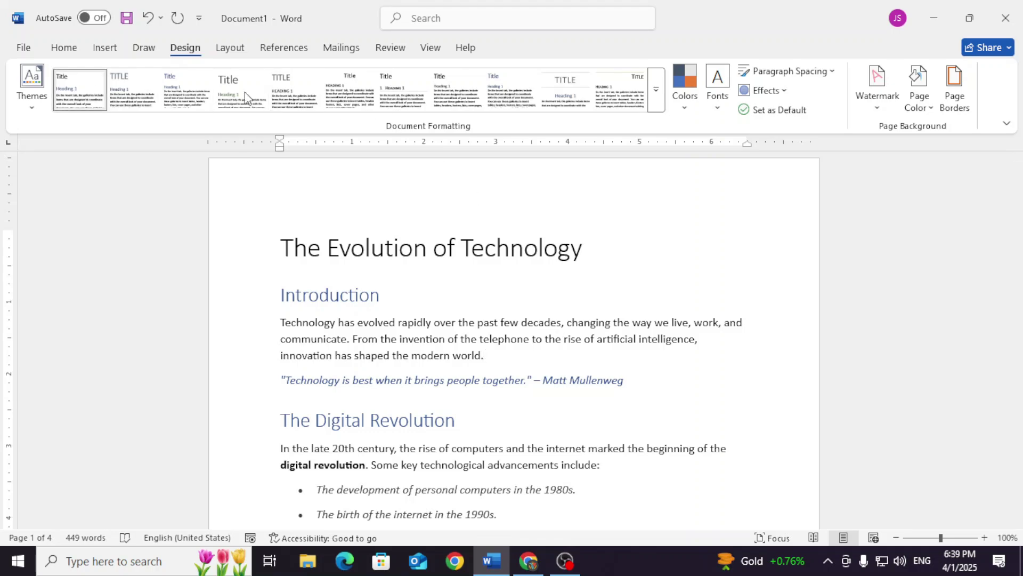
{"action": "left_click", "coordinate": [656, 105]}
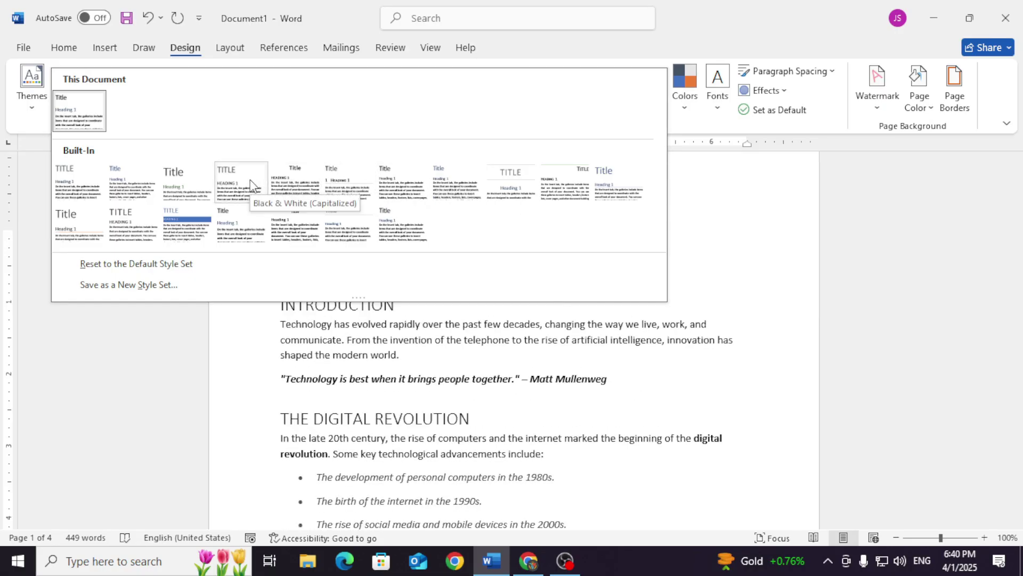
{"action": "left_click", "coordinate": [188, 185]}
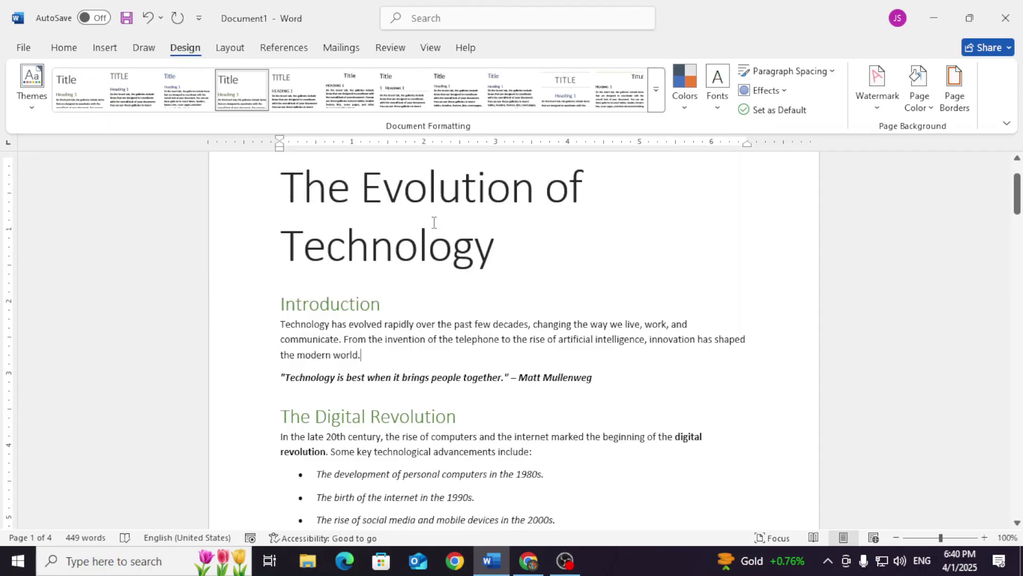
Examine how the style set formats the titles, headings, lists and conclusions of both articles, and return to the document's beginning
{"action": "scroll", "coordinate": [340, 340], "scroll_direction": "down", "scroll_amount": 6}
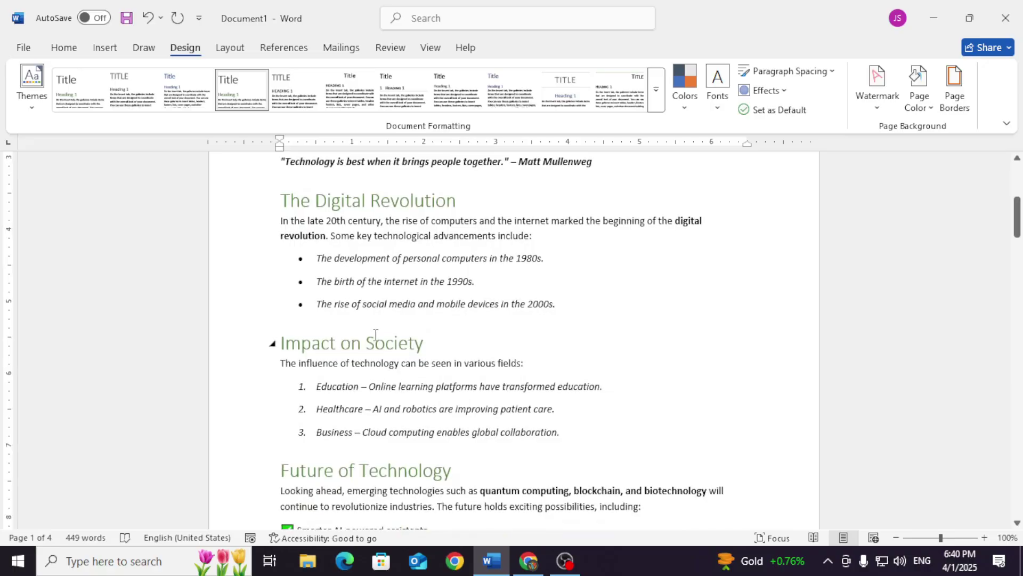
{"action": "scroll", "coordinate": [364, 312], "scroll_direction": "down", "scroll_amount": 6}
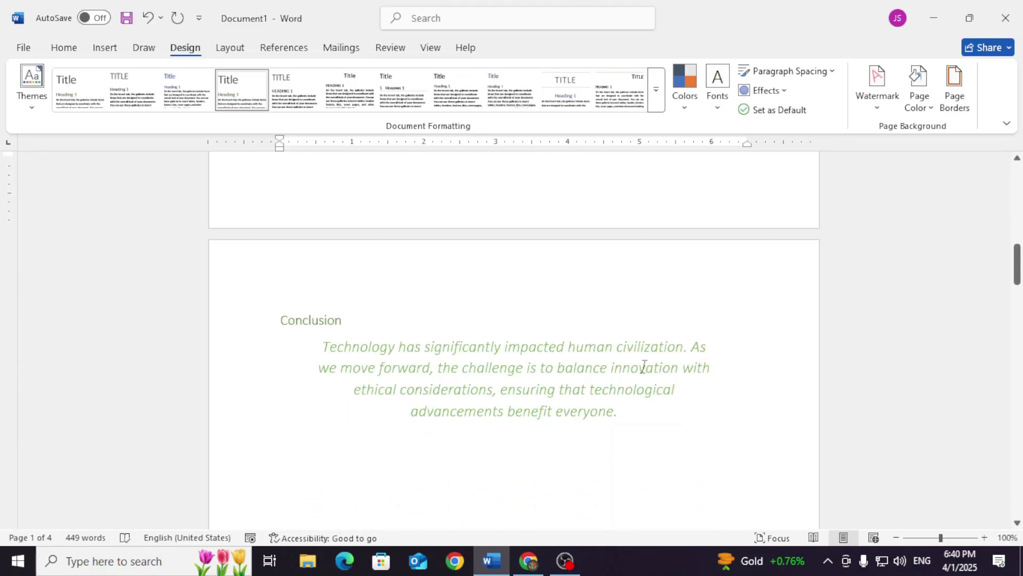
{"action": "scroll", "coordinate": [635, 405], "scroll_direction": "down", "scroll_amount": 11}
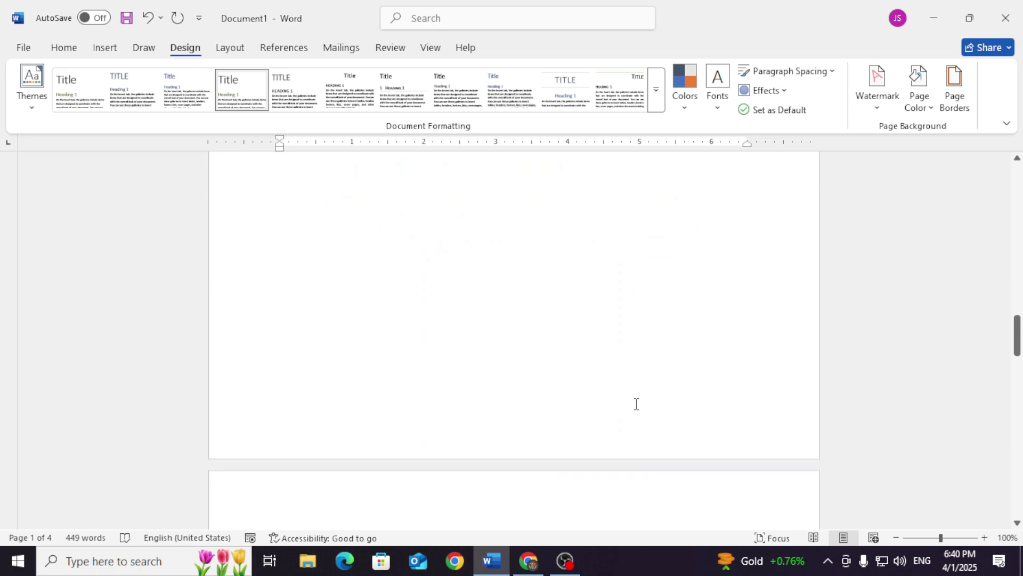
{"action": "scroll", "coordinate": [636, 405], "scroll_direction": "down", "scroll_amount": 4}
{"action": "scroll", "coordinate": [491, 402], "scroll_direction": "up", "scroll_amount": 3}
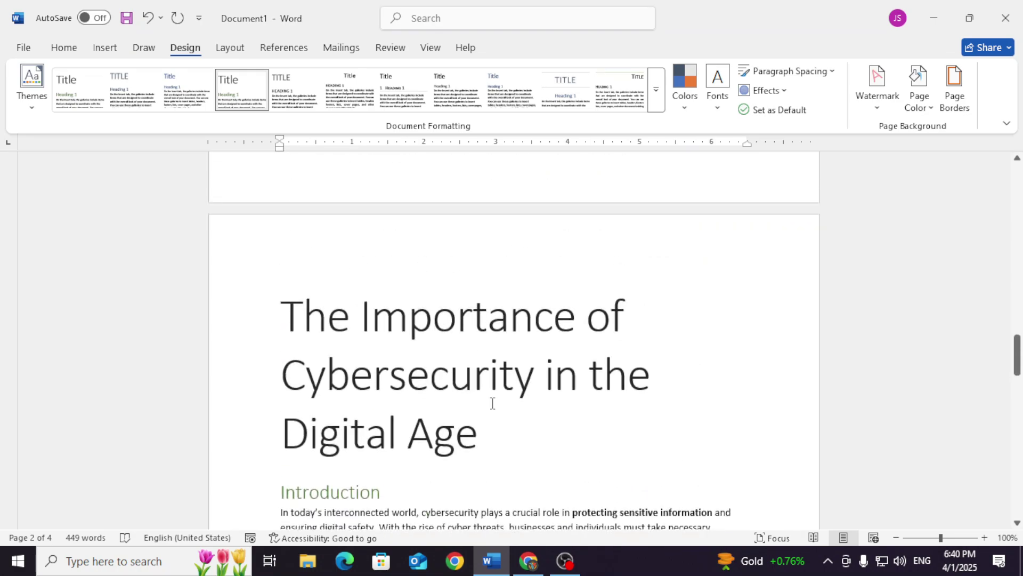
{"action": "scroll", "coordinate": [533, 437], "scroll_direction": "down", "scroll_amount": 3}
{"action": "scroll", "coordinate": [563, 470], "scroll_direction": "down", "scroll_amount": 8}
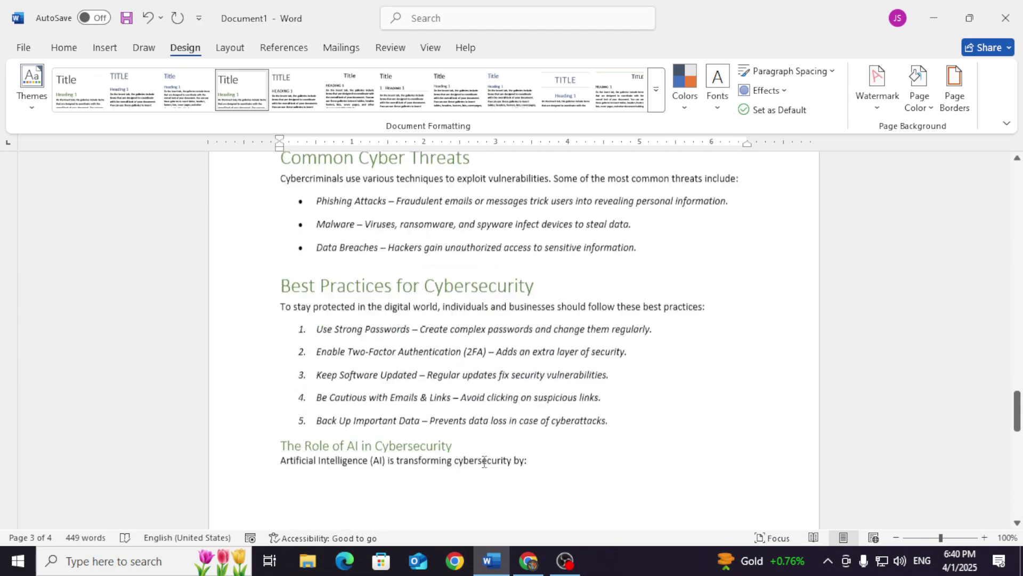
{"action": "scroll", "coordinate": [441, 415], "scroll_direction": "down", "scroll_amount": 8}
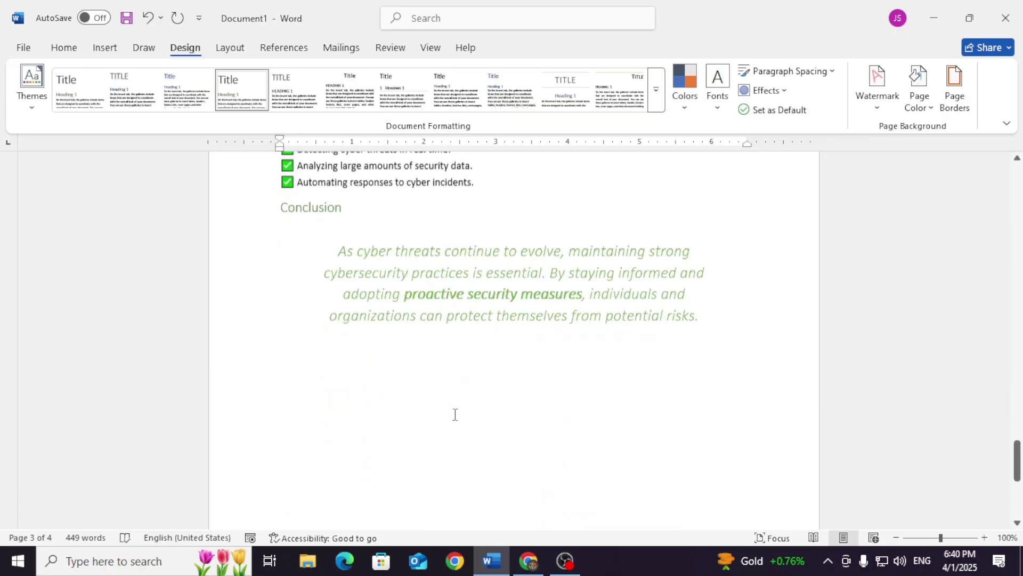
{"action": "scroll", "coordinate": [455, 415], "scroll_direction": "up", "scroll_amount": 3}
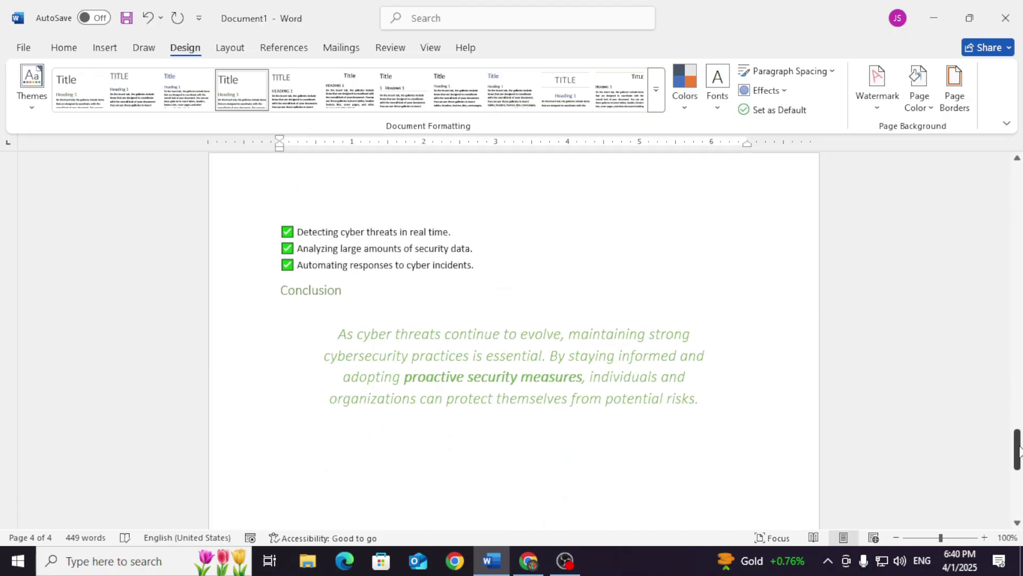
{"action": "left_click_drag", "start_coordinate": [1019, 450], "coordinate": [1018, 184]}
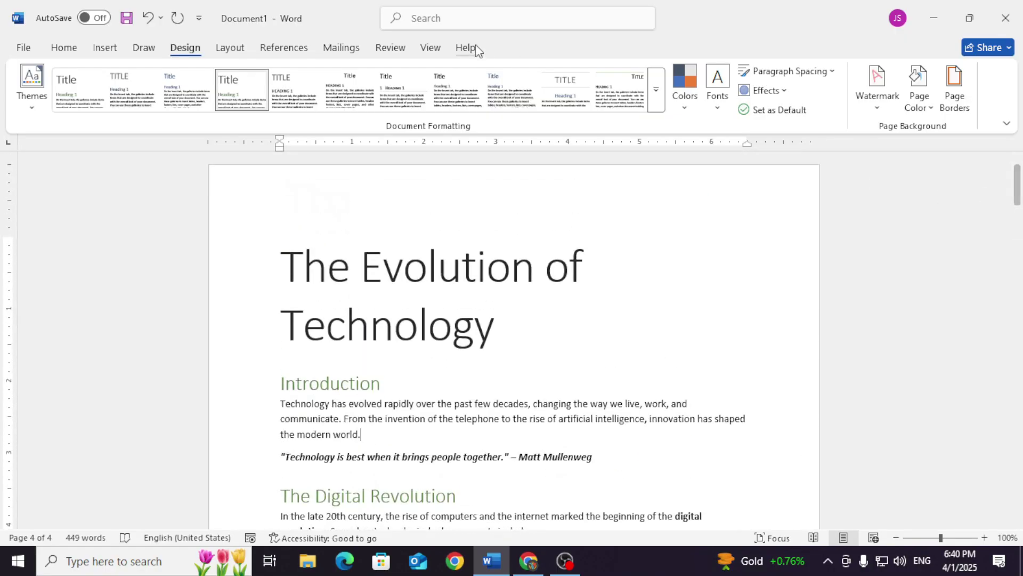
Apply the built-in style set with a large title and orange lines under the headings, and check the first article's sections
{"action": "left_click", "coordinate": [658, 105]}
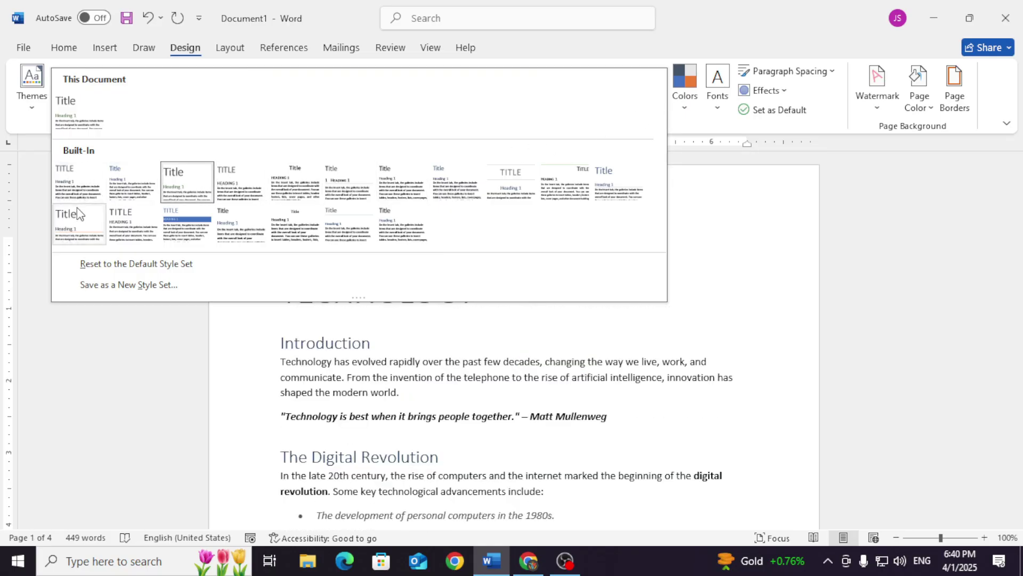
{"action": "left_click", "coordinate": [79, 230]}
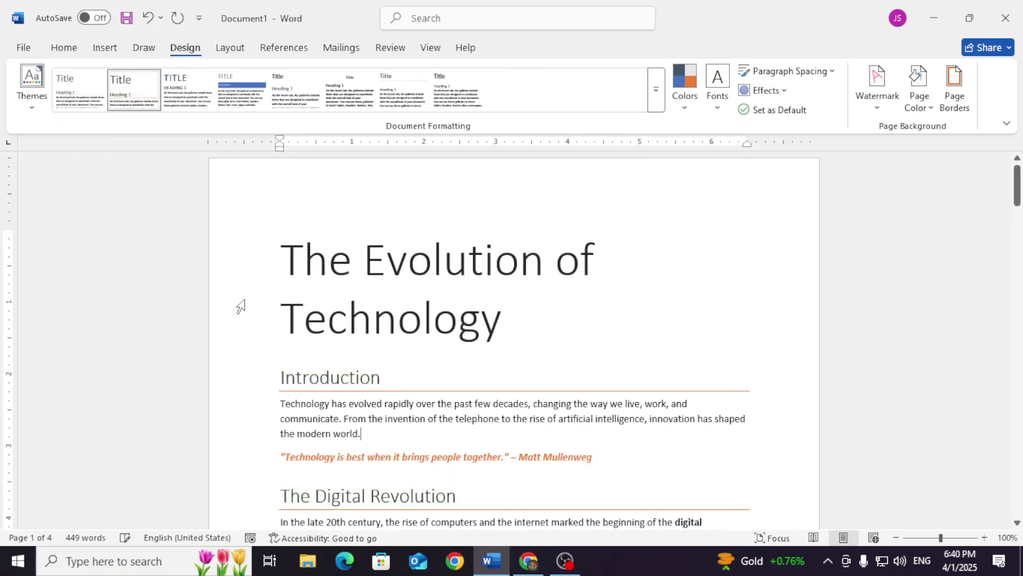
{"action": "scroll", "coordinate": [508, 394], "scroll_direction": "down", "scroll_amount": 1}
{"action": "scroll", "coordinate": [509, 395], "scroll_direction": "down", "scroll_amount": 1}
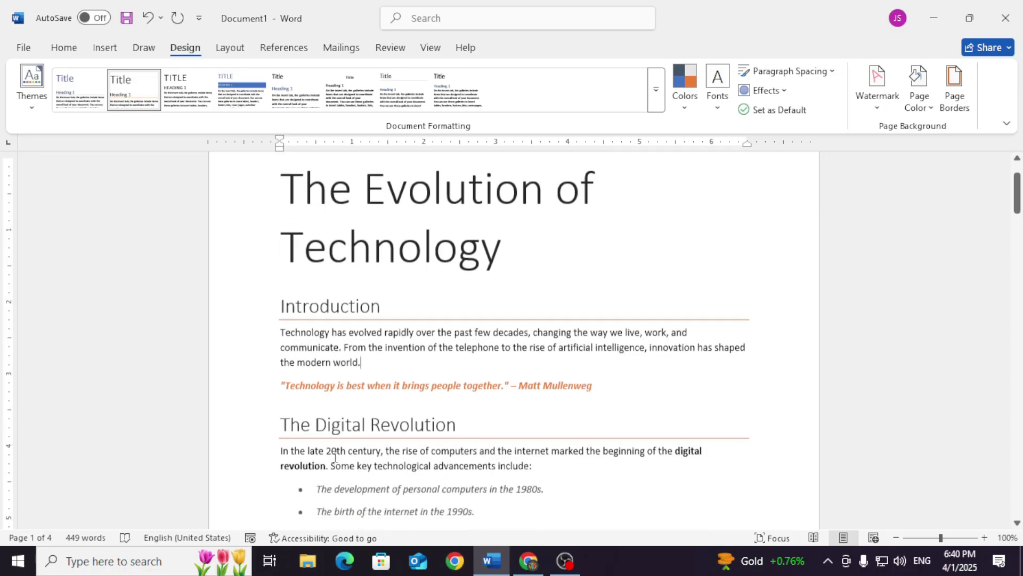
{"action": "scroll", "coordinate": [511, 438], "scroll_direction": "down", "scroll_amount": 5}
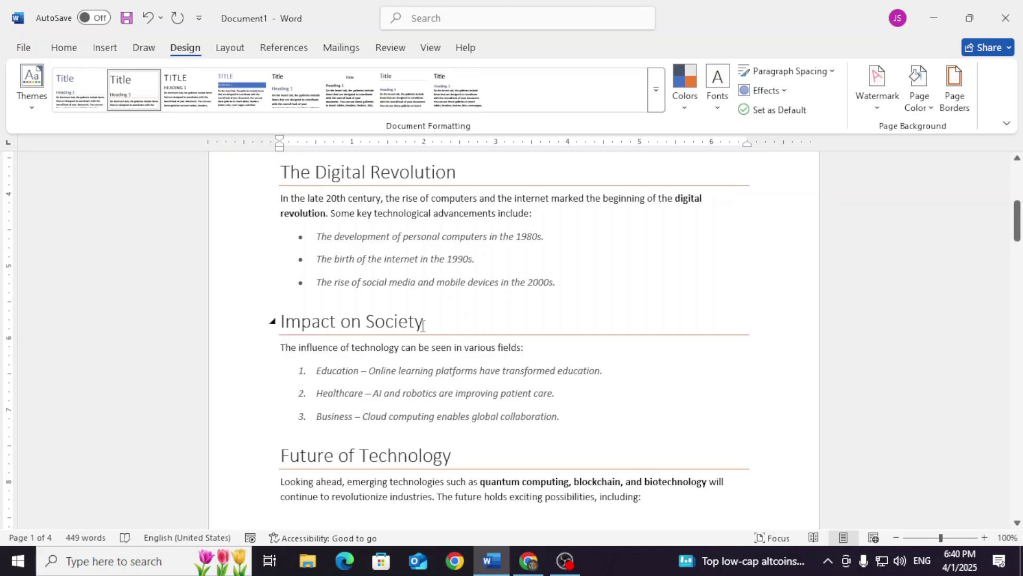
Apply the built-in style set with a capitalized blue title and solid blue bars behind the headings
{"action": "left_click", "coordinate": [241, 89]}
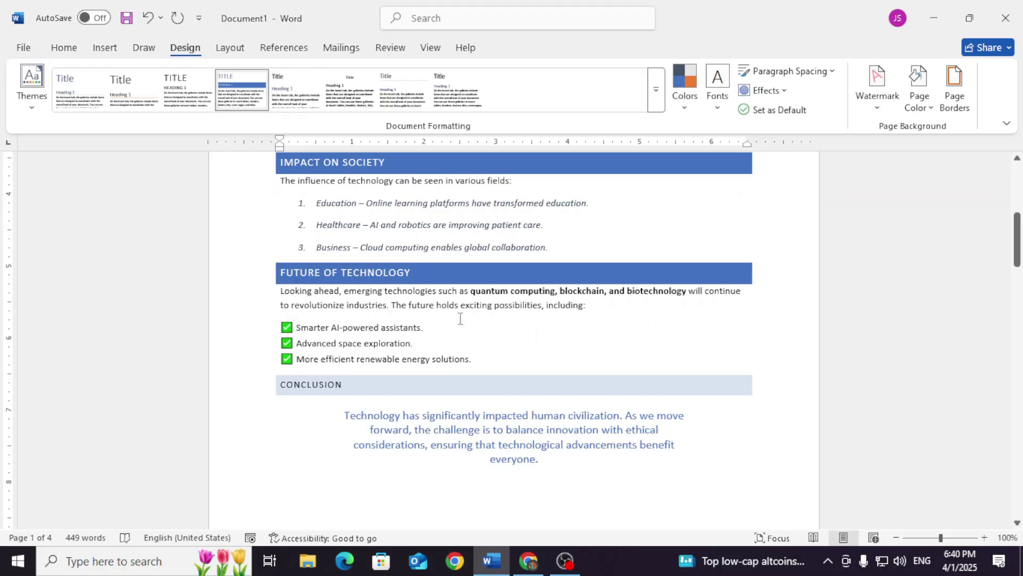
{"action": "scroll", "coordinate": [460, 319], "scroll_direction": "up", "scroll_amount": 6}
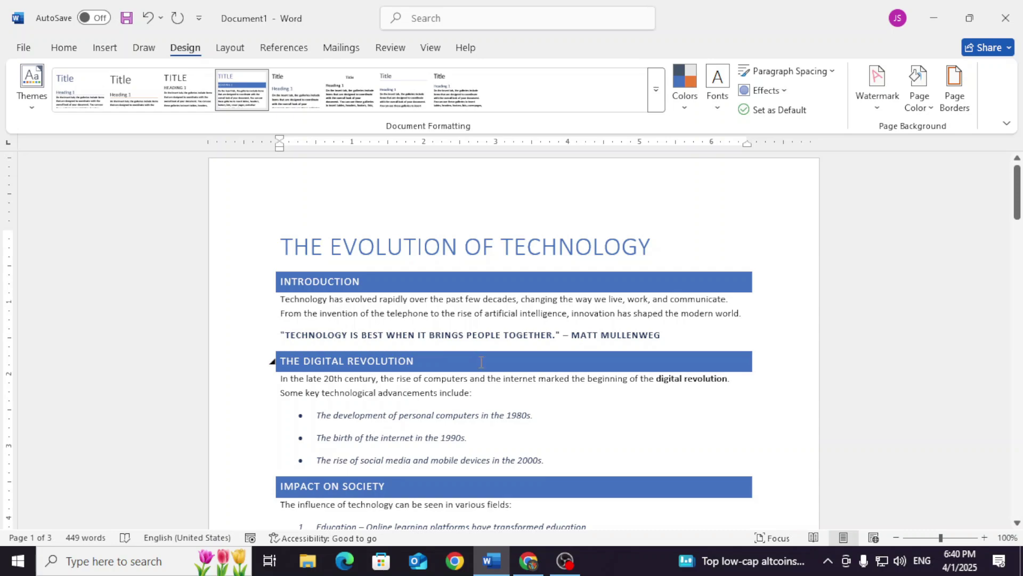
{"action": "mouse_move", "coordinate": [1017, 200]}
{"action": "left_mouse_down"}
{"action": "mouse_move", "coordinate": [1015, 370]}
{"action": "mouse_move", "coordinate": [996, 457]}
{"action": "mouse_move", "coordinate": [1015, 495]}
{"action": "mouse_move", "coordinate": [998, 487]}
{"action": "mouse_move", "coordinate": [1019, 184]}
{"action": "left_mouse_up"}
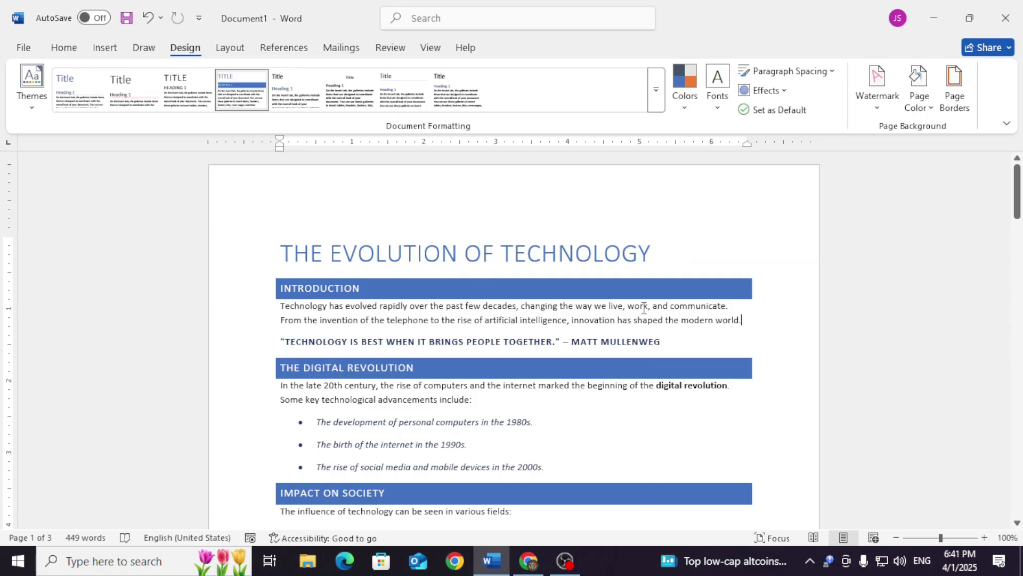
Preview the other built-in style sets and keep the one with solid blue heading bars
{"action": "left_click", "coordinate": [58, 44]}
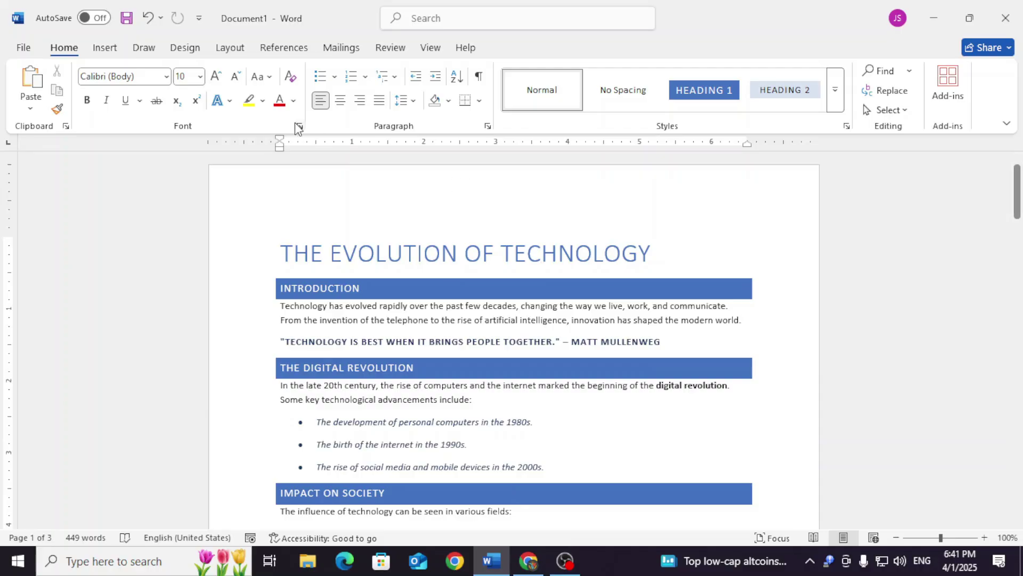
{"action": "left_click", "coordinate": [169, 53]}
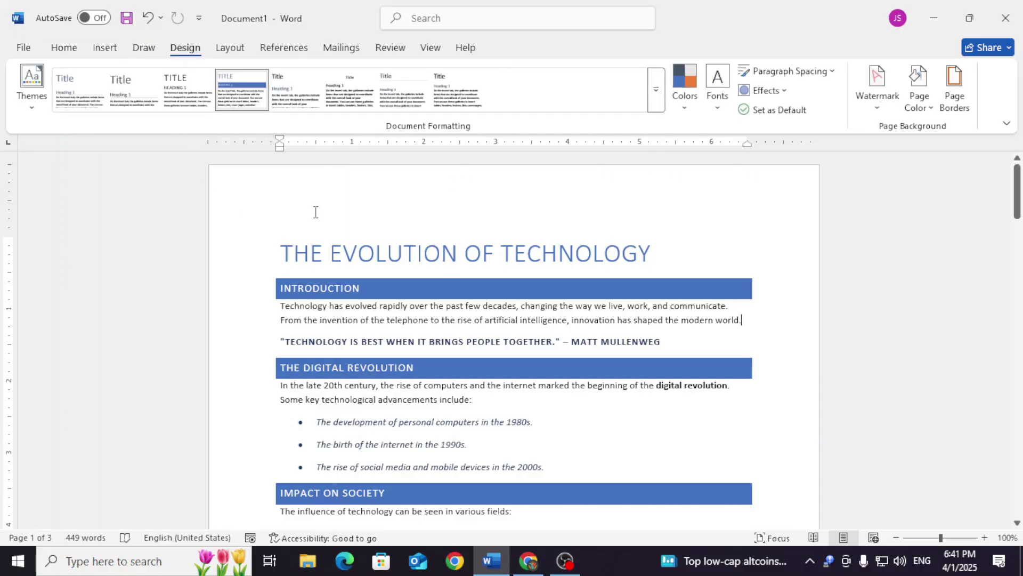
{"action": "left_click", "coordinate": [655, 109]}
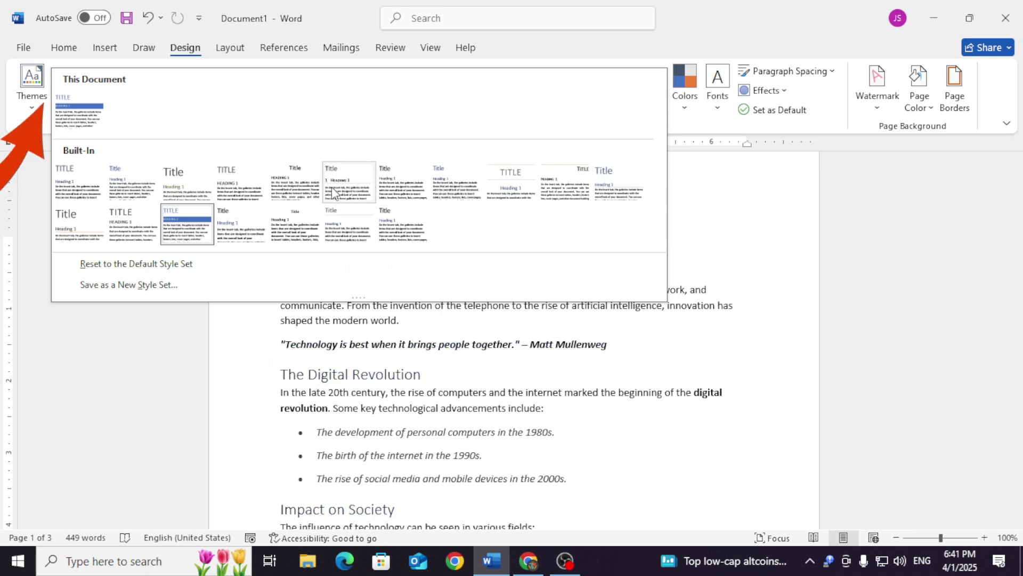
{"action": "left_click", "coordinate": [184, 235]}
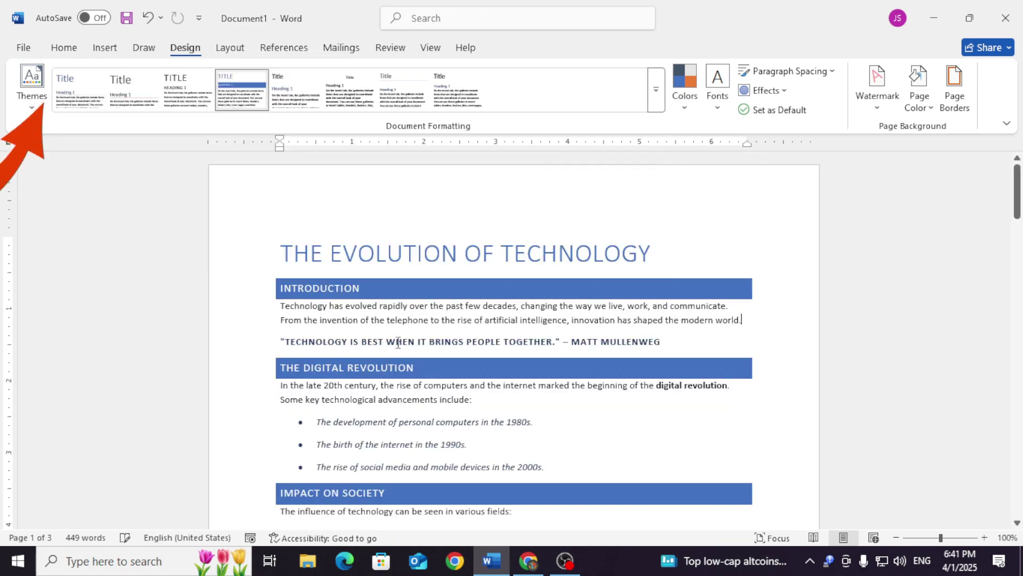
Apply the Ion theme to the document and change the theme colors to Blue Green
{"action": "left_click", "coordinate": [34, 114]}
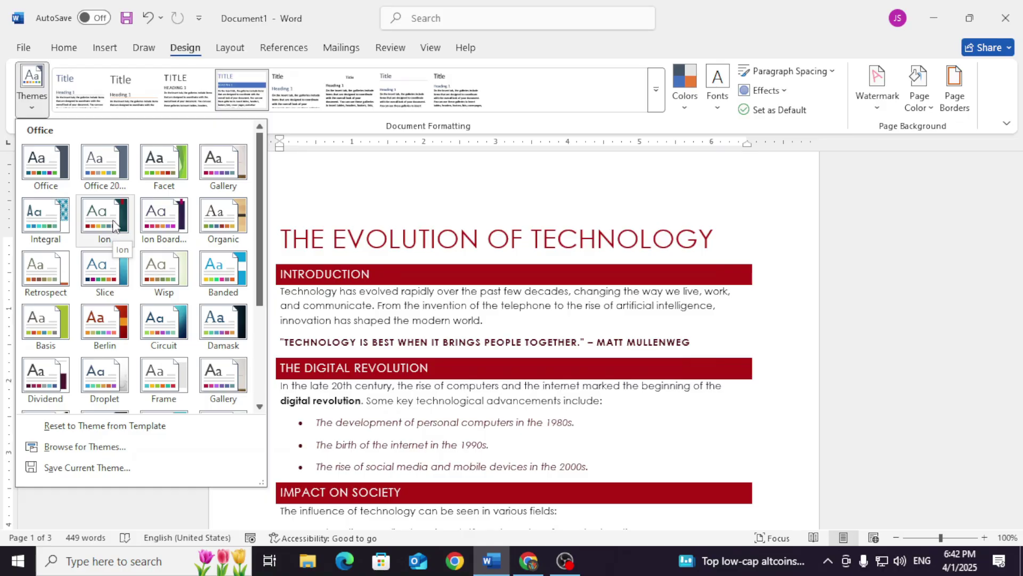
{"action": "left_click", "coordinate": [113, 224]}
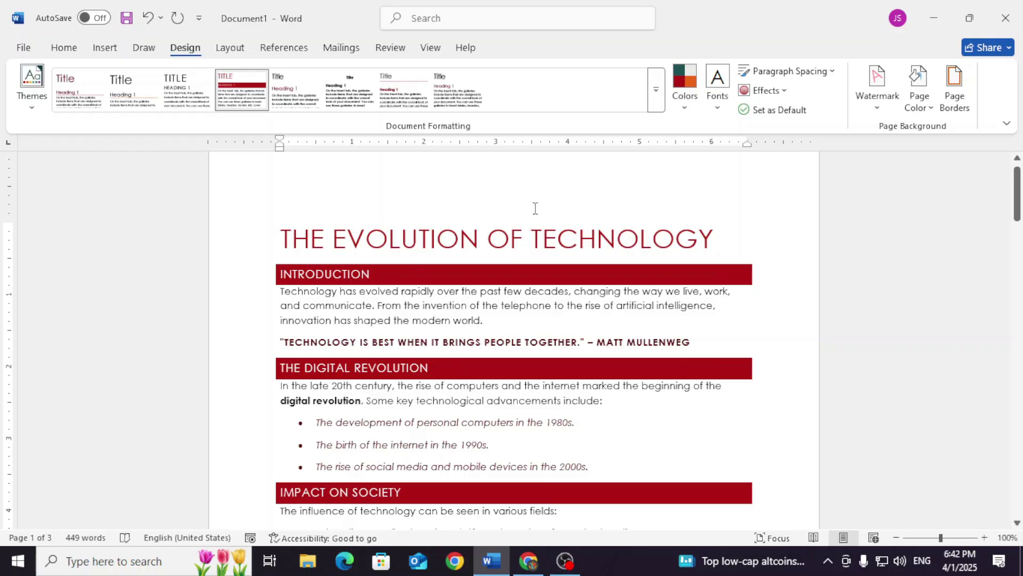
{"action": "left_click", "coordinate": [688, 102]}
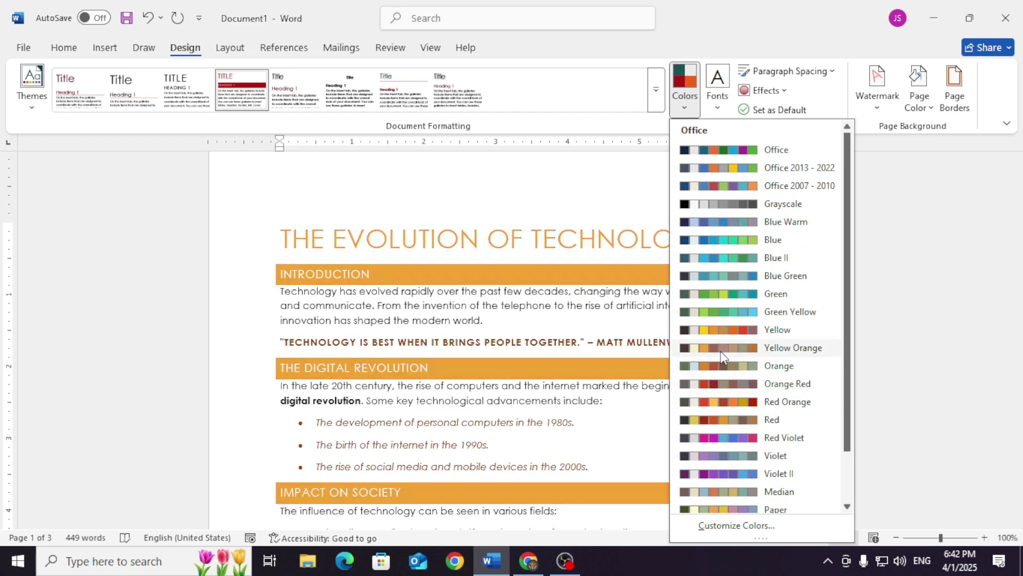
{"action": "left_click", "coordinate": [723, 280]}
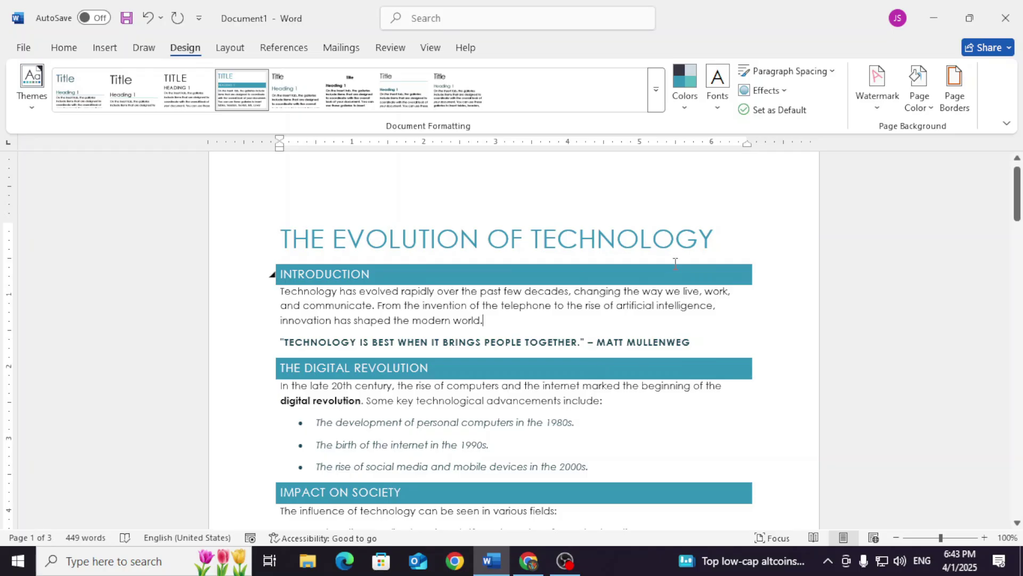
Change the document's theme fonts to the Franklin Gothic set
{"action": "left_click", "coordinate": [716, 109]}
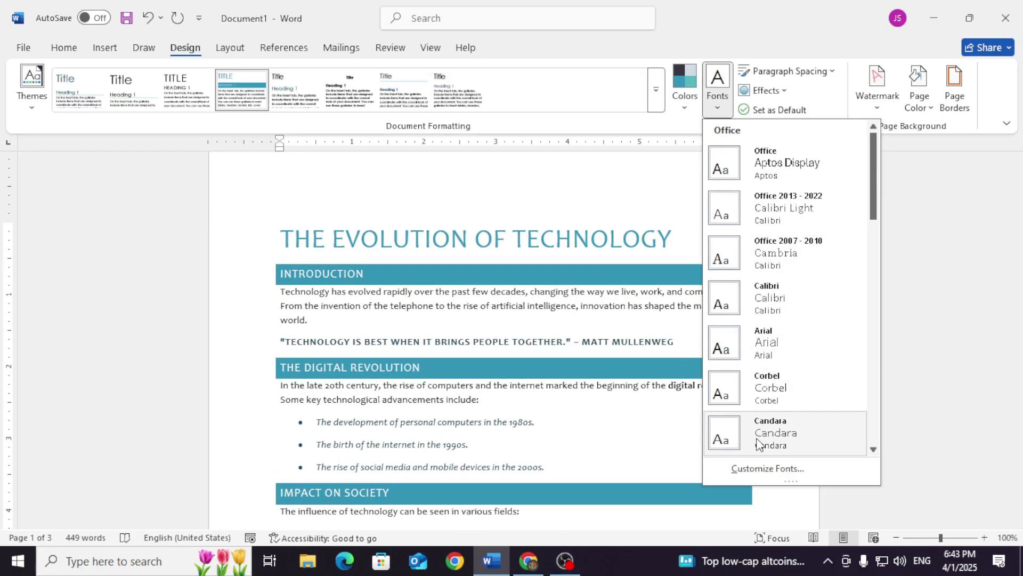
{"action": "left_click_drag", "start_coordinate": [870, 185], "coordinate": [871, 245]}
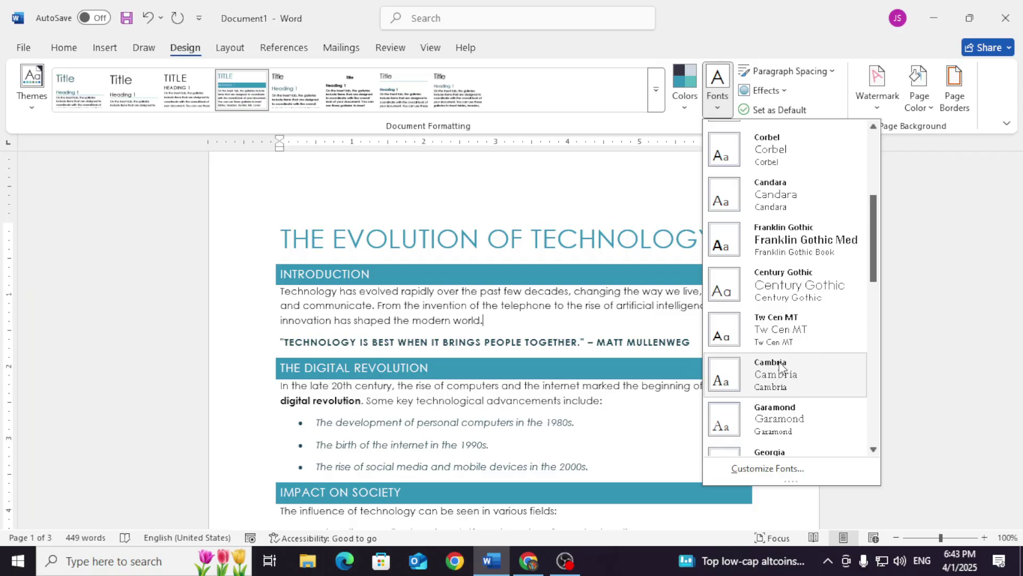
{"action": "left_click", "coordinate": [781, 241]}
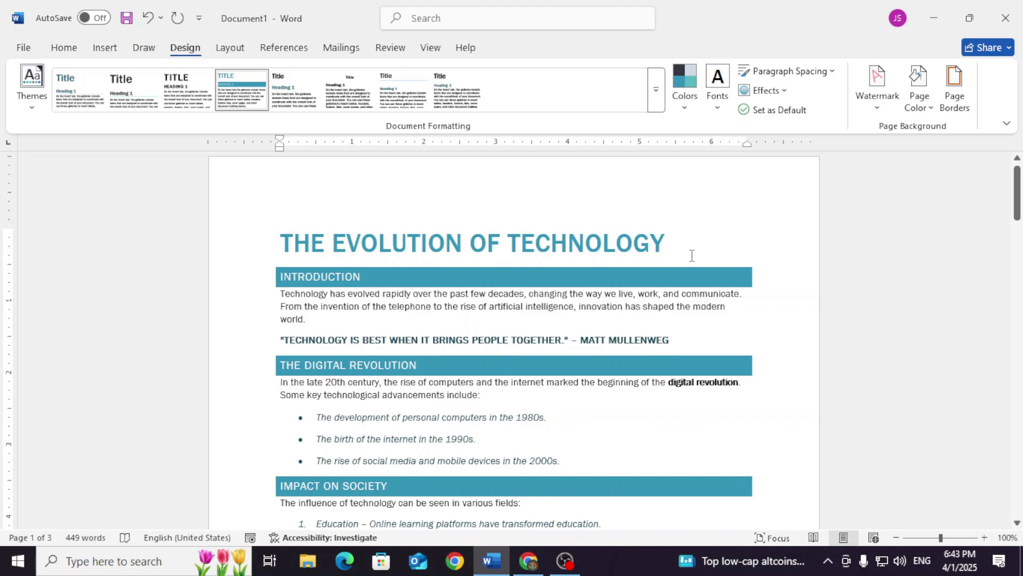
Set the document's paragraph spacing to Double and its theme effects to Riblet
{"action": "left_click", "coordinate": [789, 70]}
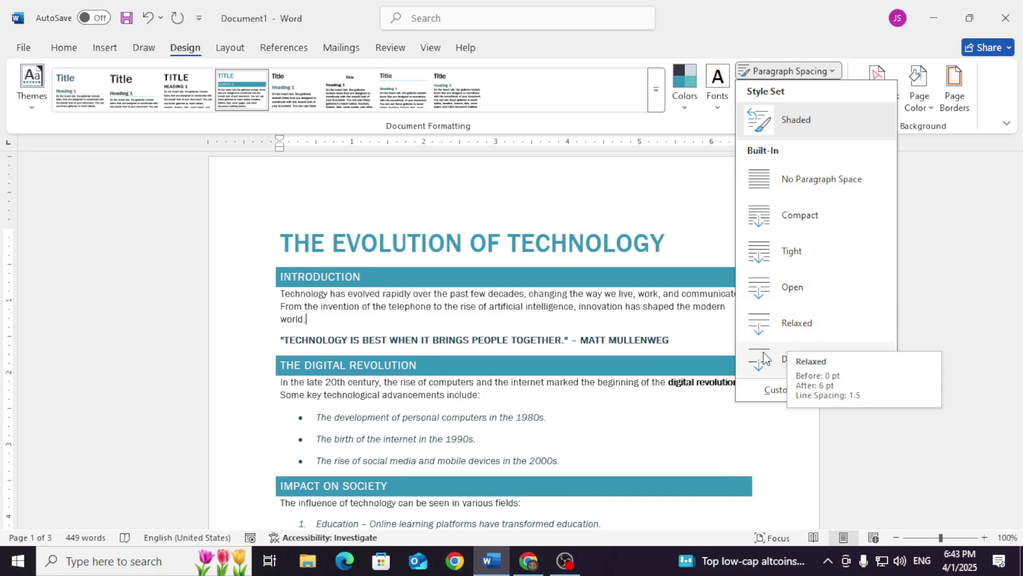
{"action": "left_click", "coordinate": [790, 361]}
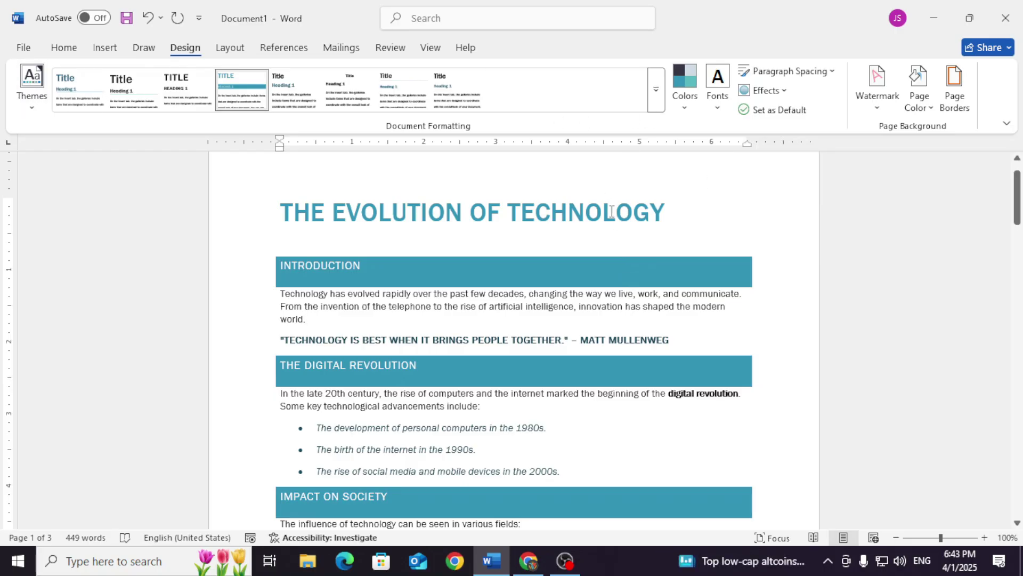
{"action": "left_click", "coordinate": [766, 90]}
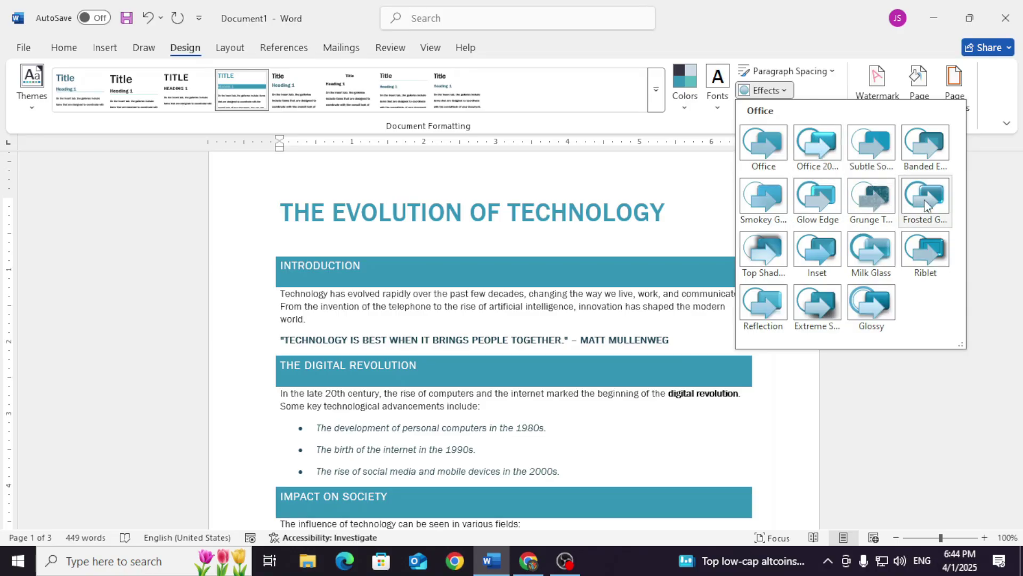
{"action": "left_click", "coordinate": [923, 254]}
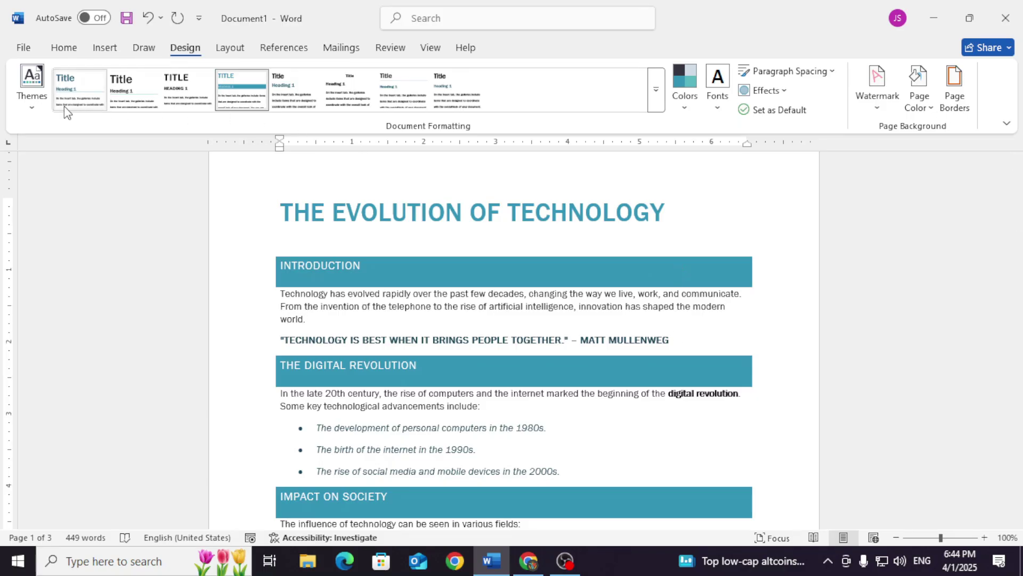
Apply the Ion Boardroom theme to the document and change the theme colors to Office 2013 - 2022
{"action": "left_click", "coordinate": [36, 111]}
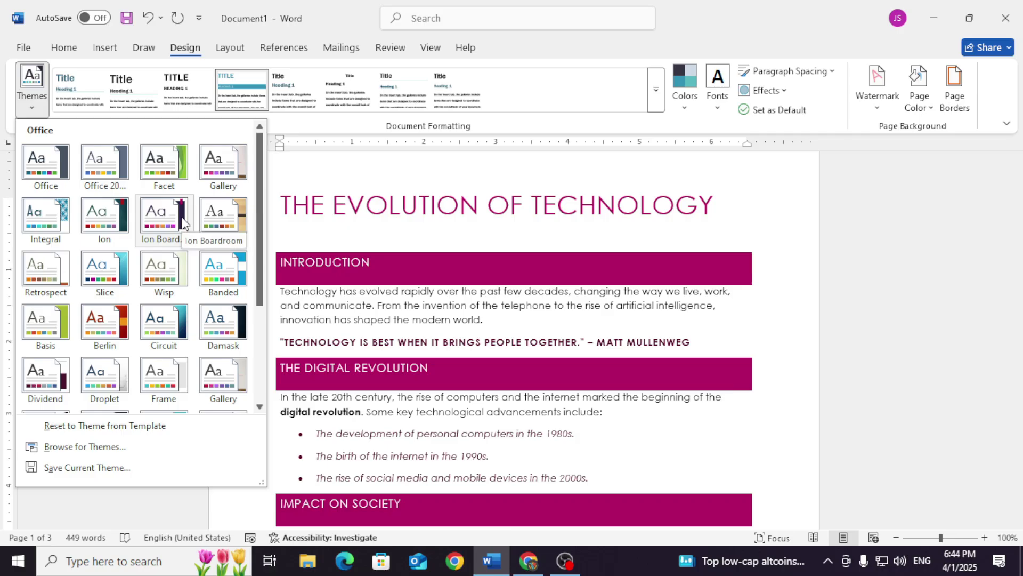
{"action": "left_click", "coordinate": [179, 223]}
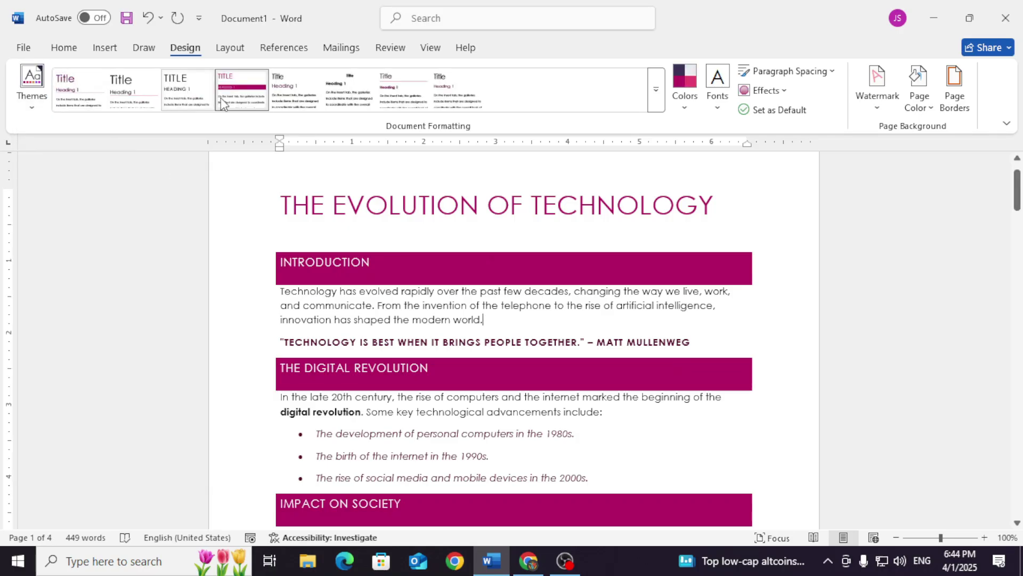
{"action": "left_click", "coordinate": [686, 110]}
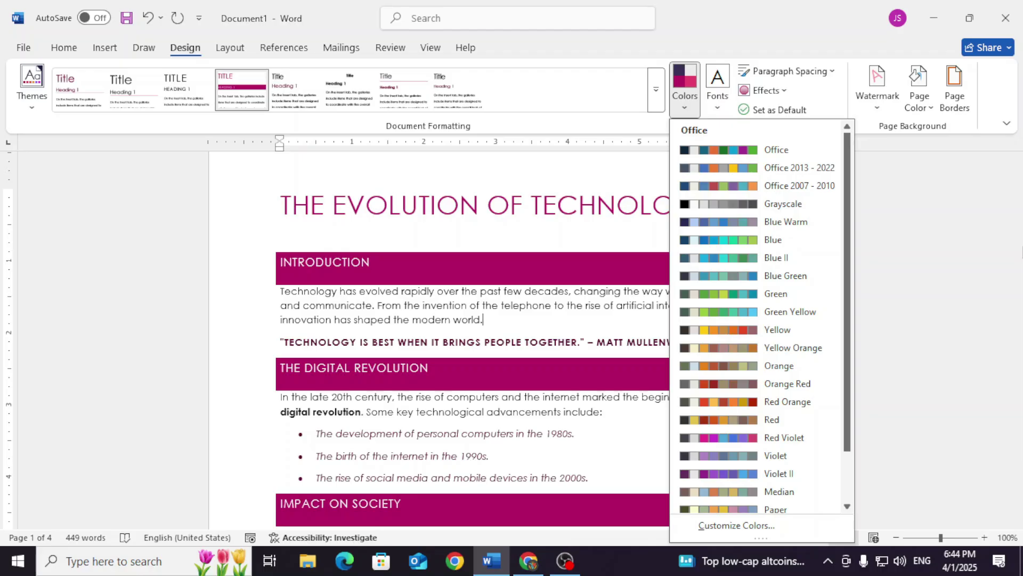
{"action": "left_click", "coordinate": [735, 170]}
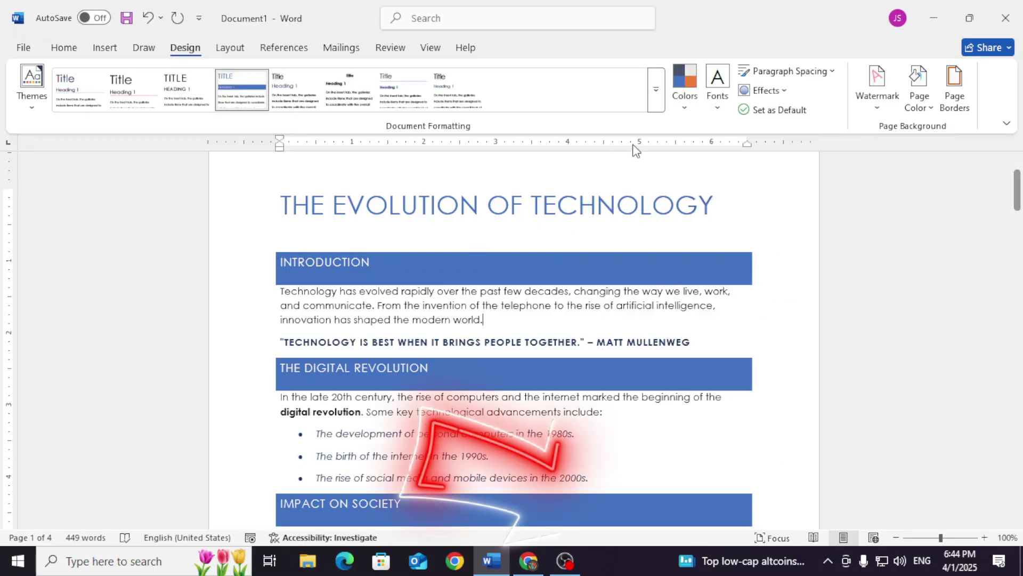
Create and save a custom theme color set with Accent 1 changed to the standard purple
{"action": "left_click", "coordinate": [693, 111]}
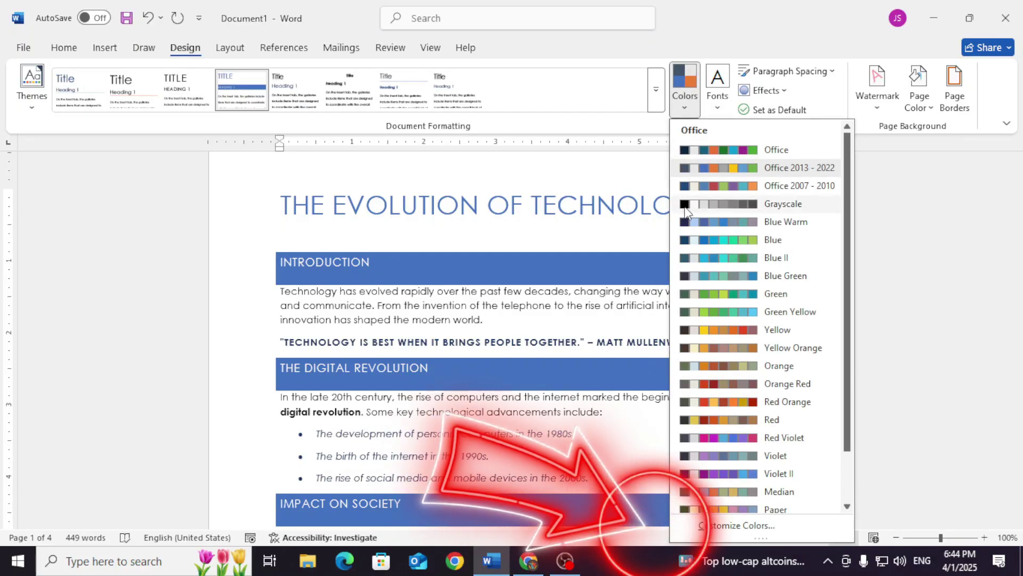
{"action": "left_click", "coordinate": [736, 526]}
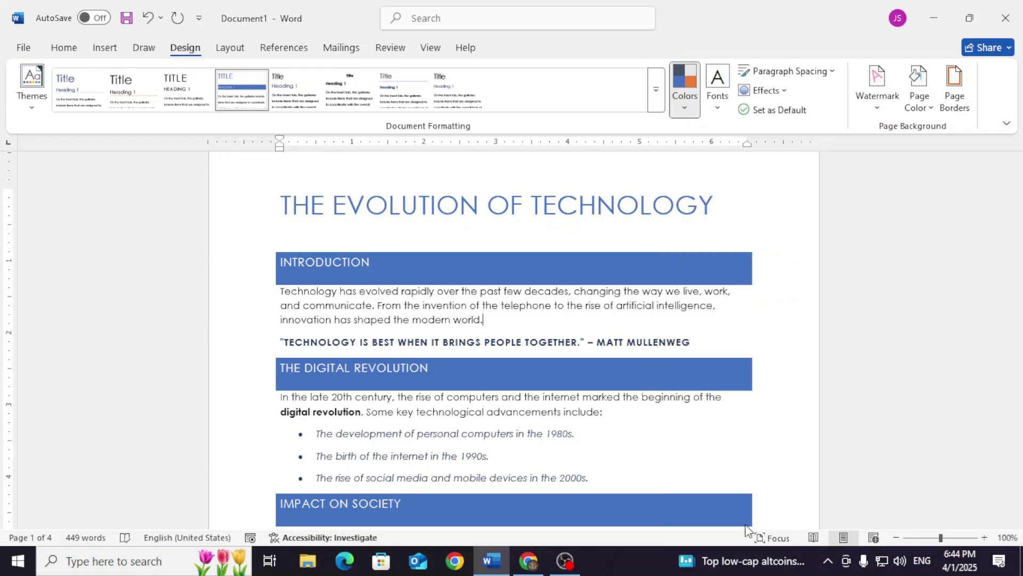
{"action": "left_click_drag", "start_coordinate": [557, 101], "coordinate": [865, 101]}
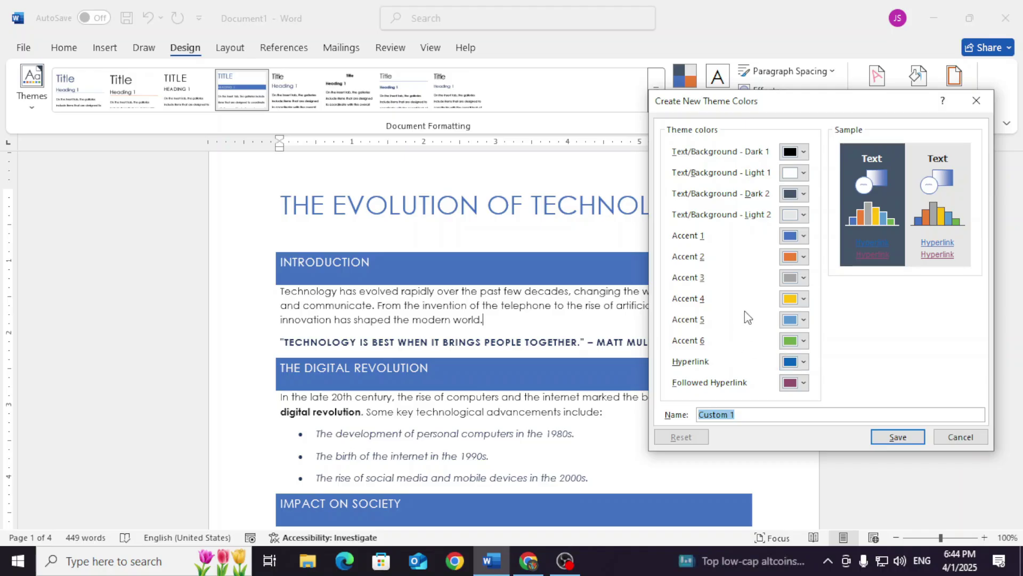
{"action": "left_click", "coordinate": [803, 236]}
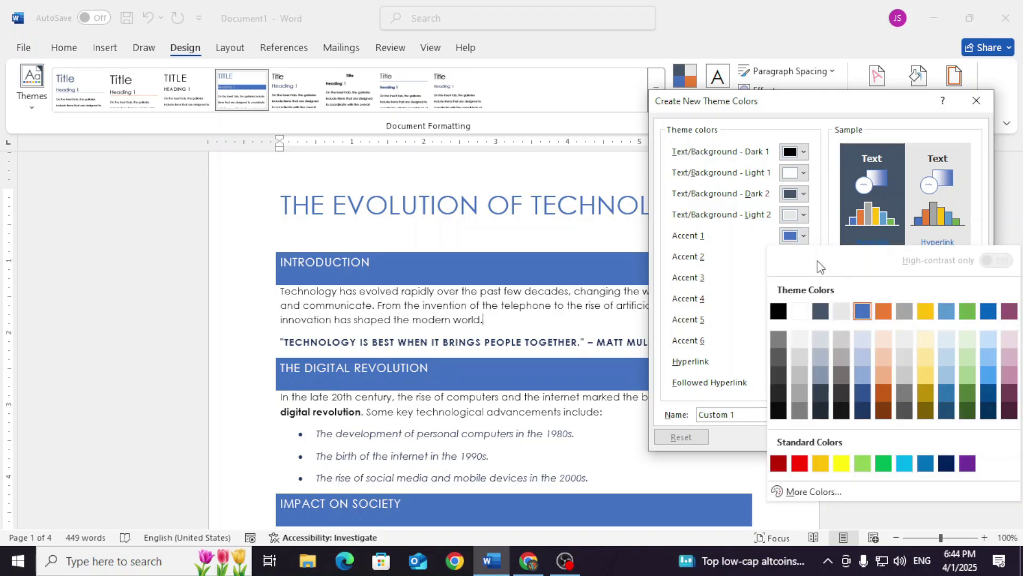
{"action": "left_click", "coordinate": [967, 463]}
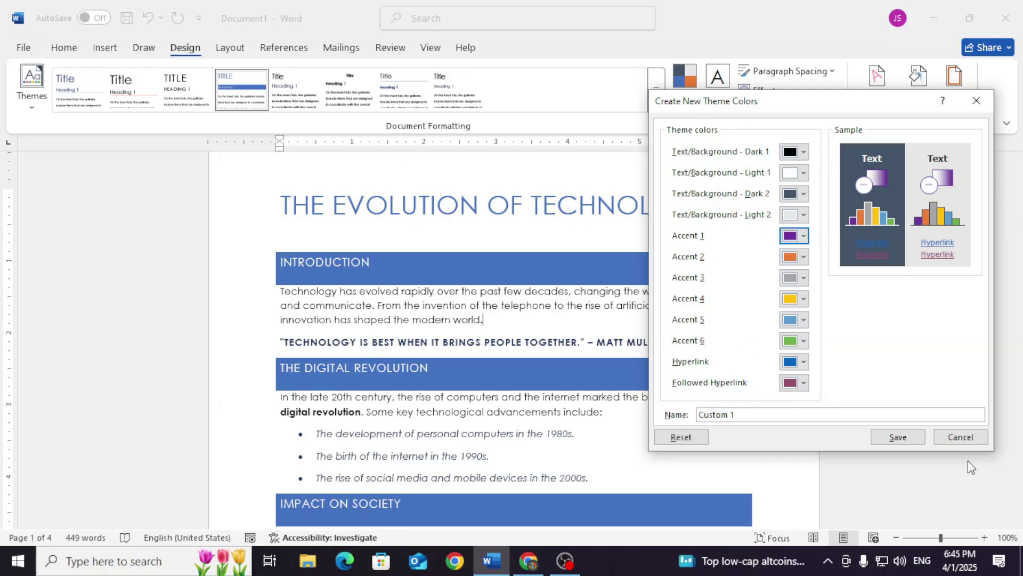
{"action": "left_click", "coordinate": [897, 436]}
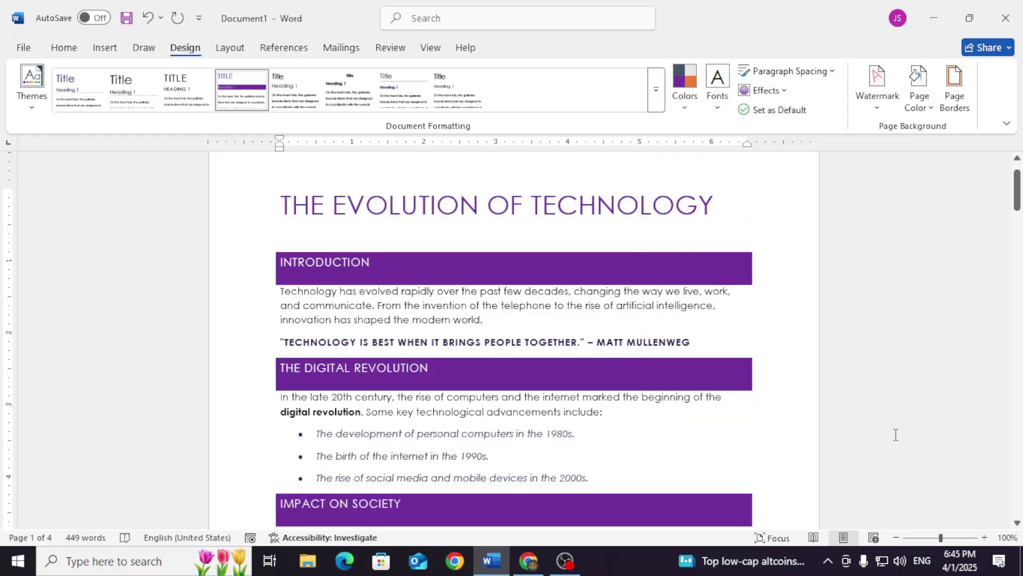
Create and save a custom theme font set with Clarendon Blk BT as the Latin heading font
{"action": "left_click", "coordinate": [686, 109]}
{"action": "left_click", "coordinate": [686, 101]}
{"action": "left_click", "coordinate": [716, 111]}
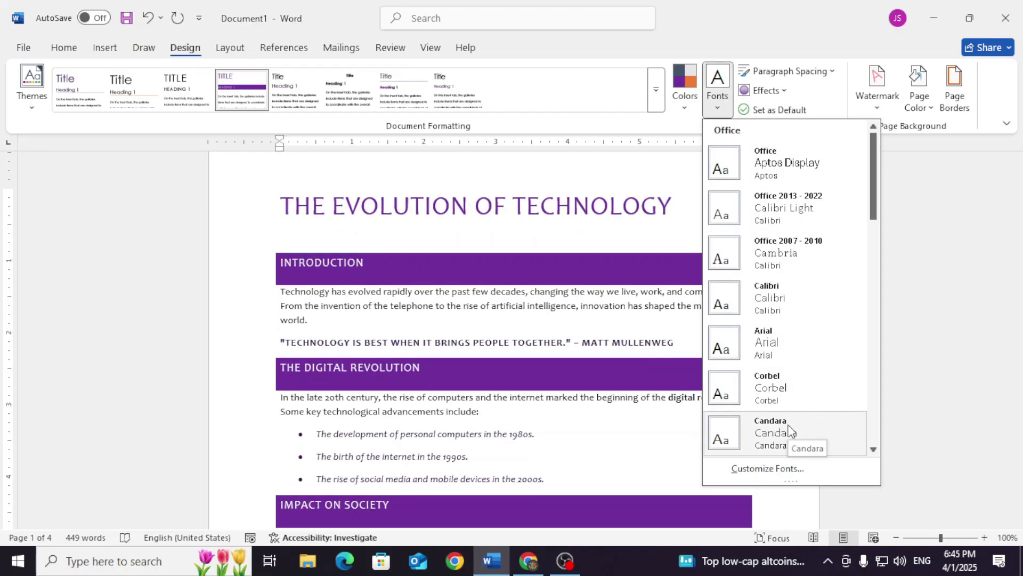
{"action": "left_click", "coordinate": [765, 468]}
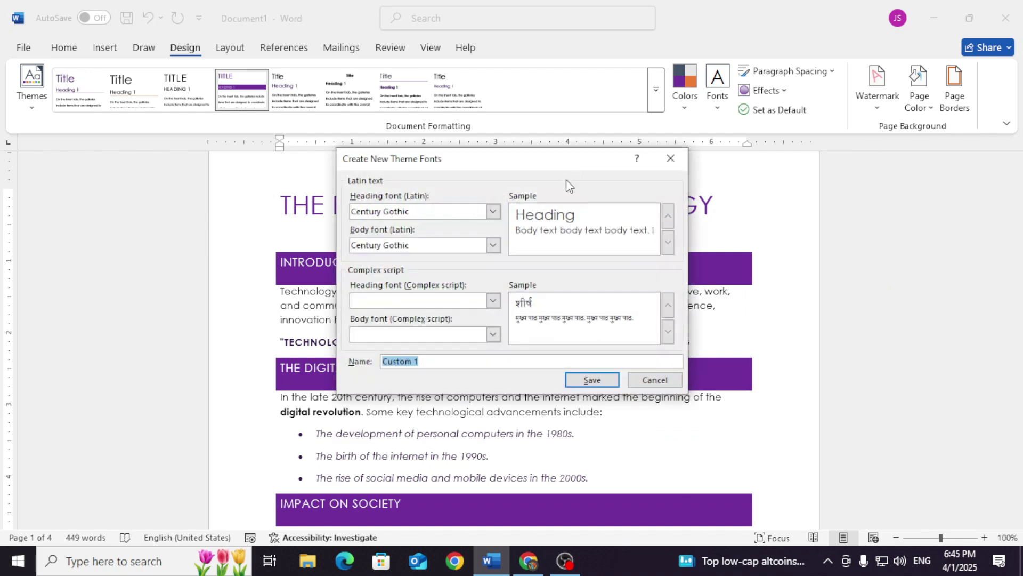
{"action": "left_click_drag", "start_coordinate": [565, 163], "coordinate": [746, 165]}
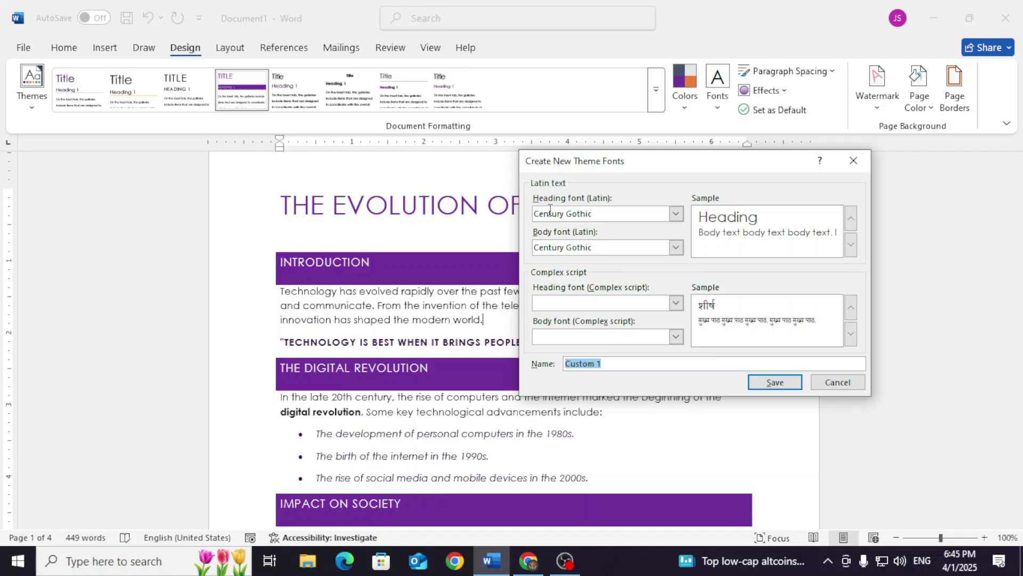
{"action": "left_click", "coordinate": [675, 216]}
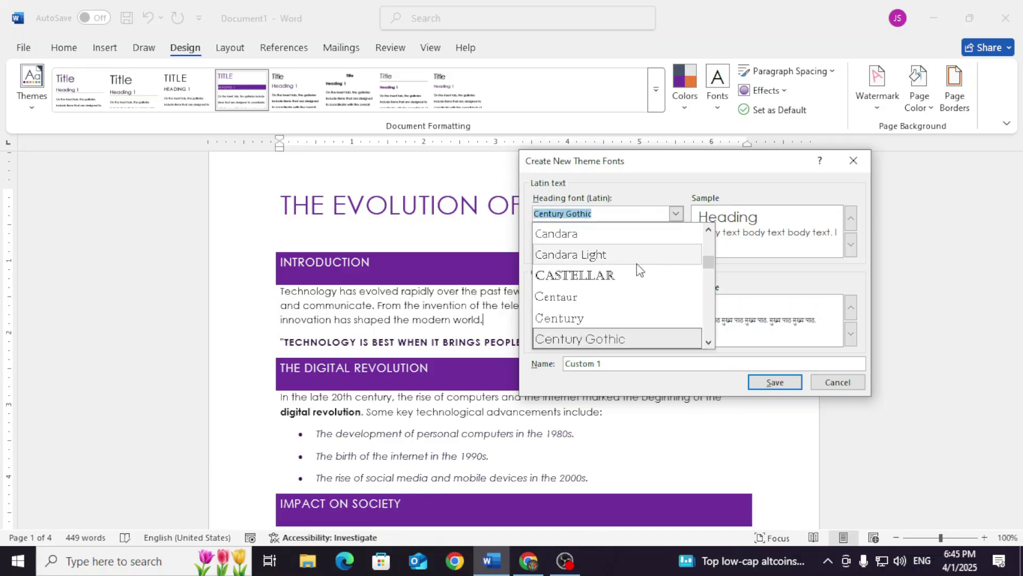
{"action": "scroll", "coordinate": [634, 269], "scroll_direction": "down", "scroll_amount": 2}
{"action": "left_click", "coordinate": [617, 297]}
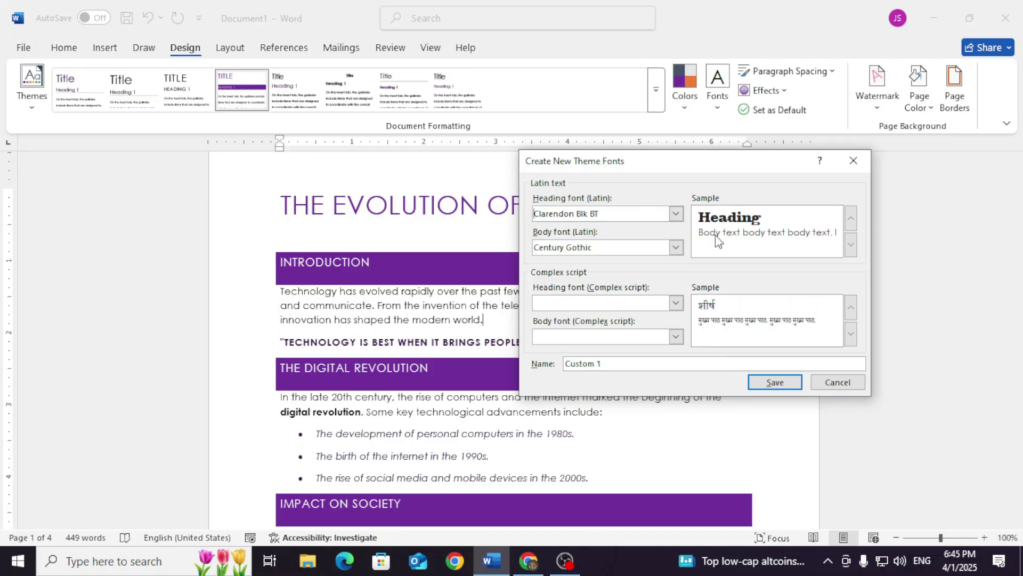
{"action": "left_click", "coordinate": [774, 383]}
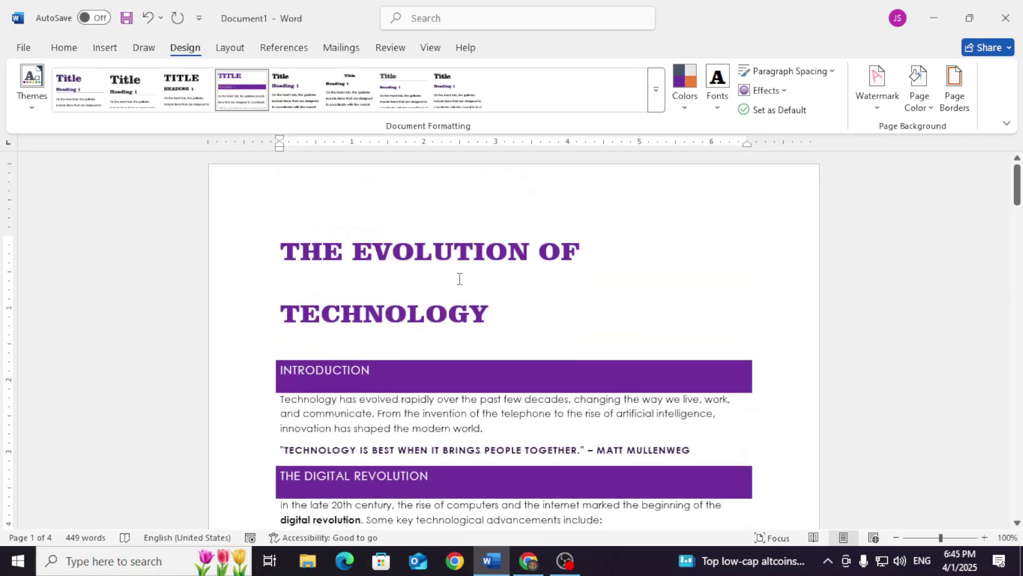
Examine the custom paragraph spacing settings in the document's style defaults without changing them
{"action": "left_click", "coordinate": [715, 107]}
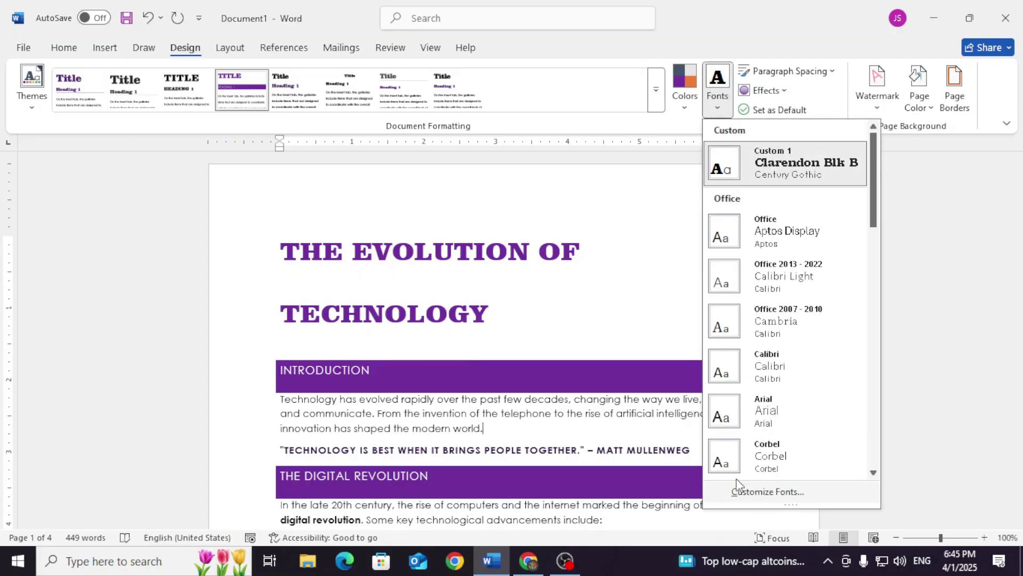
{"action": "left_click", "coordinate": [825, 75]}
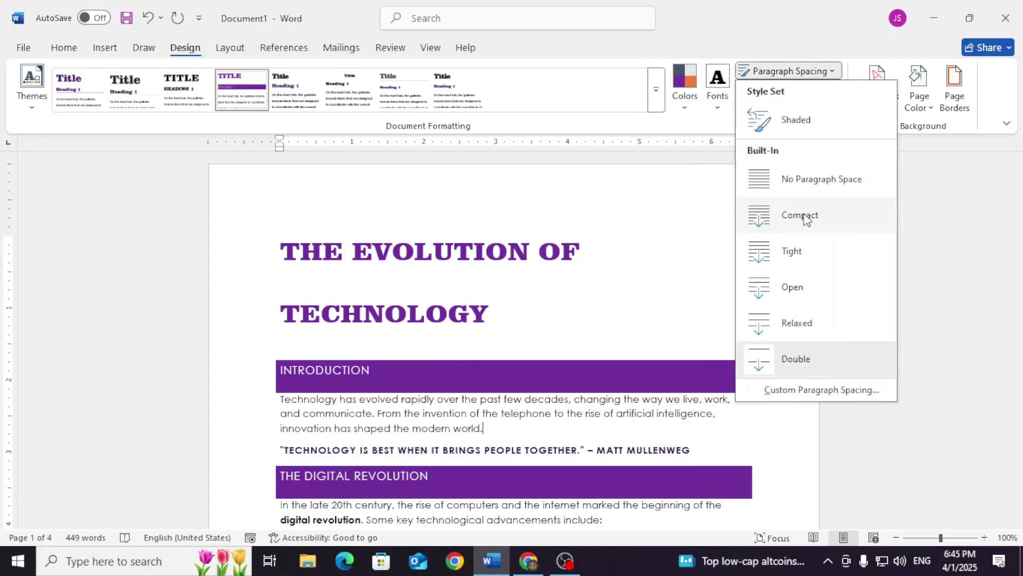
{"action": "left_click", "coordinate": [809, 388]}
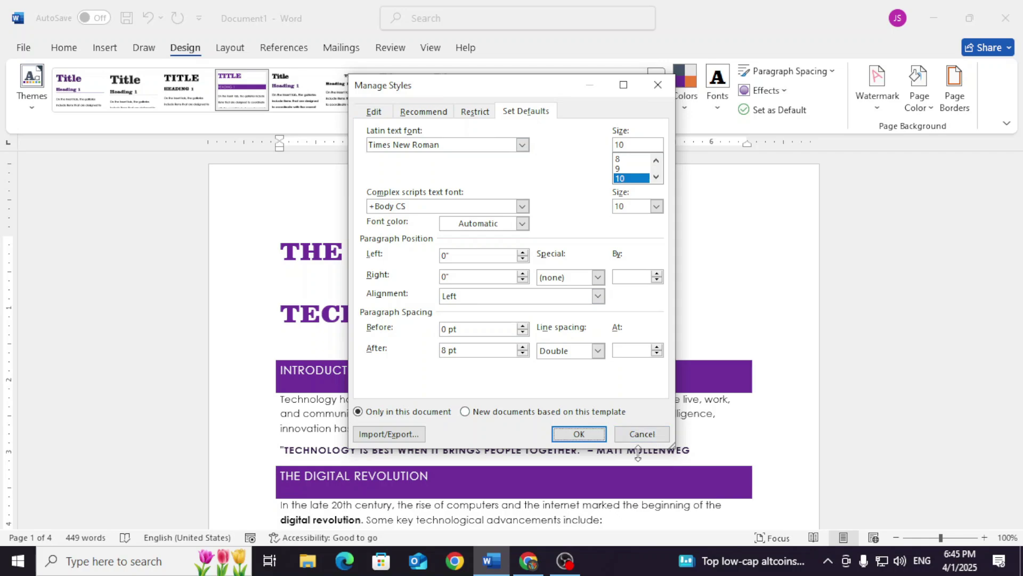
{"action": "left_click", "coordinate": [651, 436]}
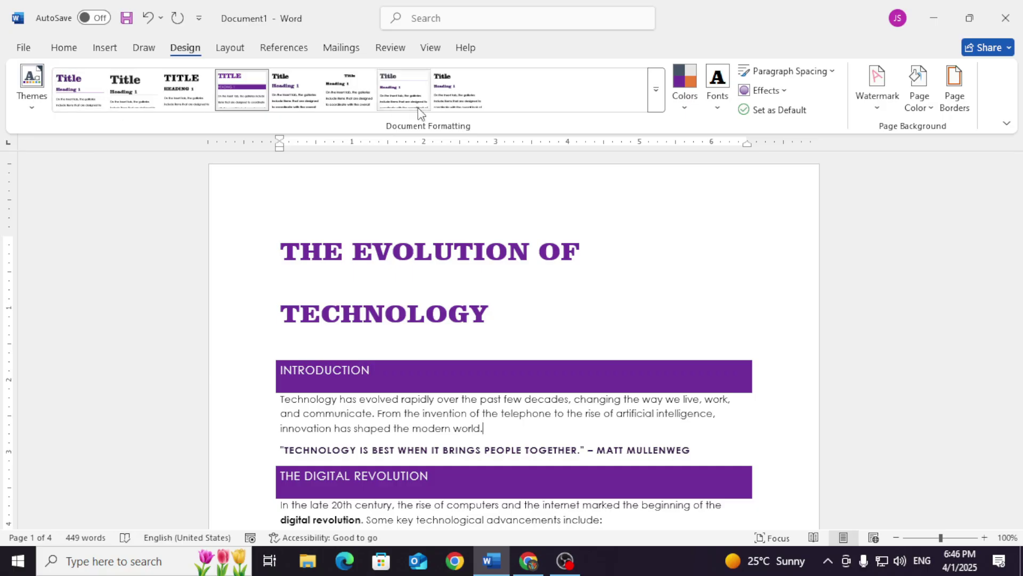
Examine the restyled gallery of text styles and the first article's sections down to the Conclusion heading
{"action": "left_click", "coordinate": [125, 83]}
{"action": "left_click", "coordinate": [65, 51]}
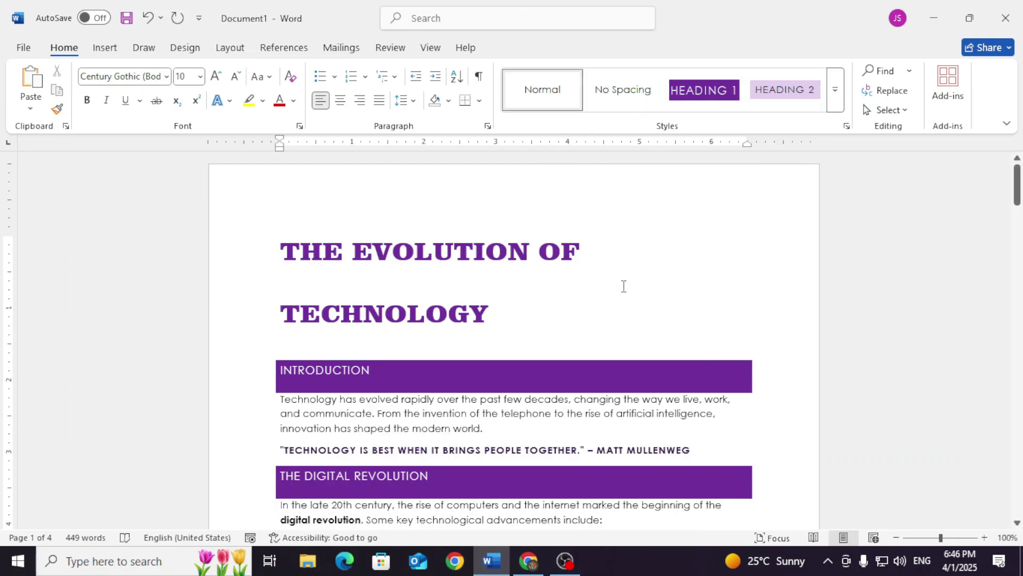
{"action": "left_click", "coordinate": [835, 95]}
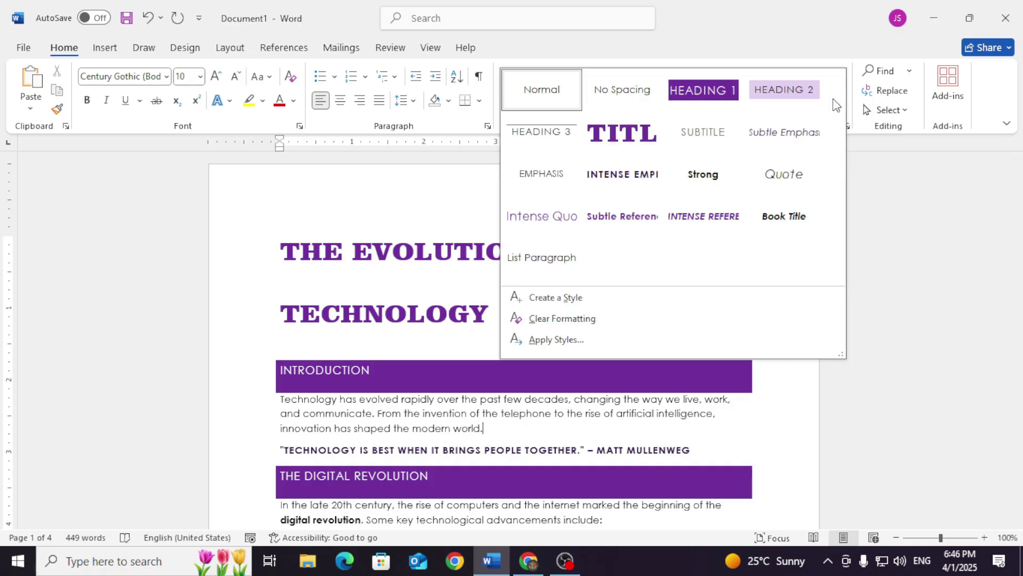
{"action": "left_click", "coordinate": [638, 426]}
{"action": "scroll", "coordinate": [511, 325], "scroll_direction": "down", "scroll_amount": 5}
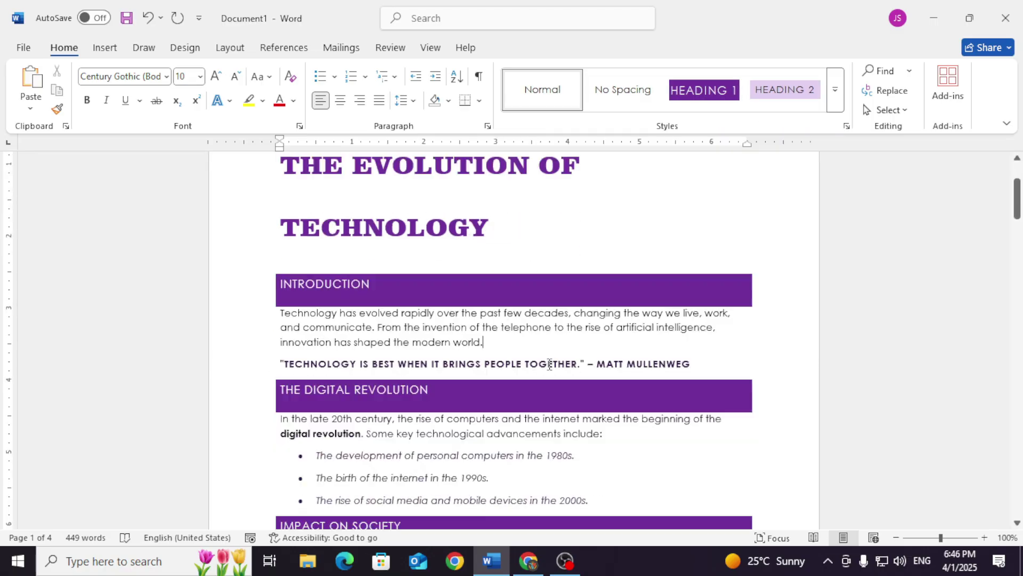
{"action": "scroll", "coordinate": [548, 355], "scroll_direction": "down", "scroll_amount": 3}
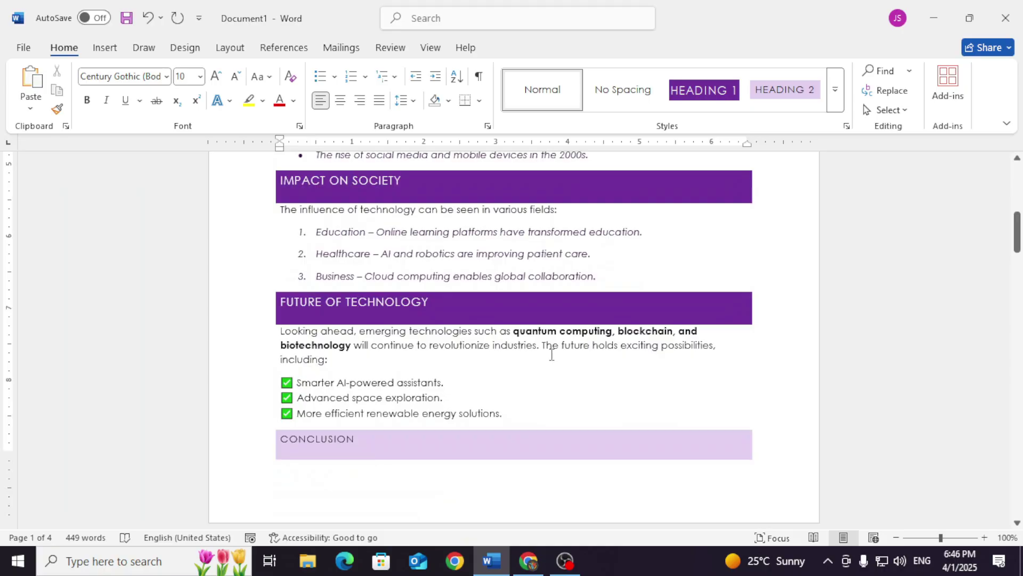
{"action": "left_click", "coordinate": [838, 99]}
{"action": "left_click", "coordinate": [830, 394]}
{"action": "left_click", "coordinate": [184, 49]}
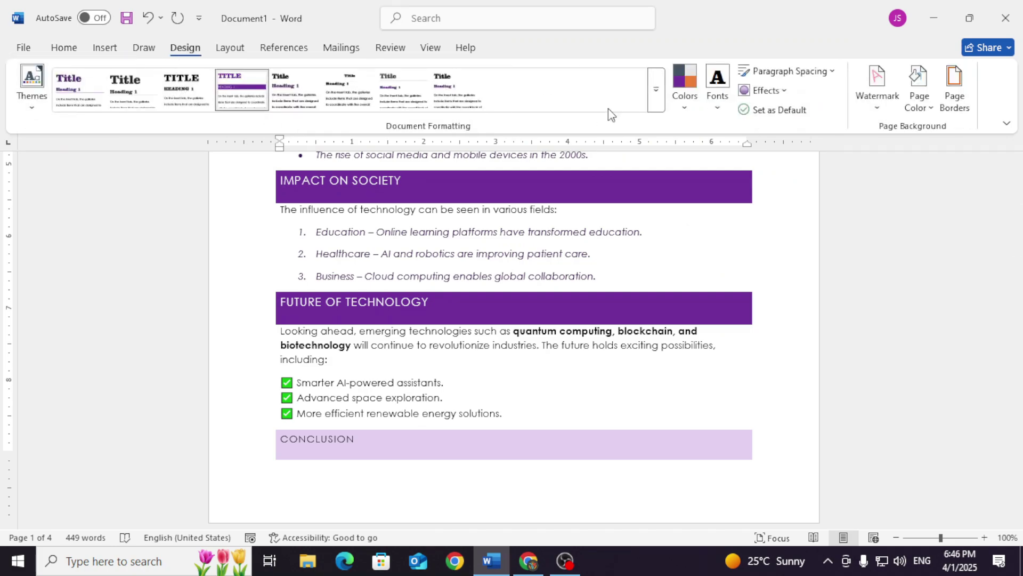